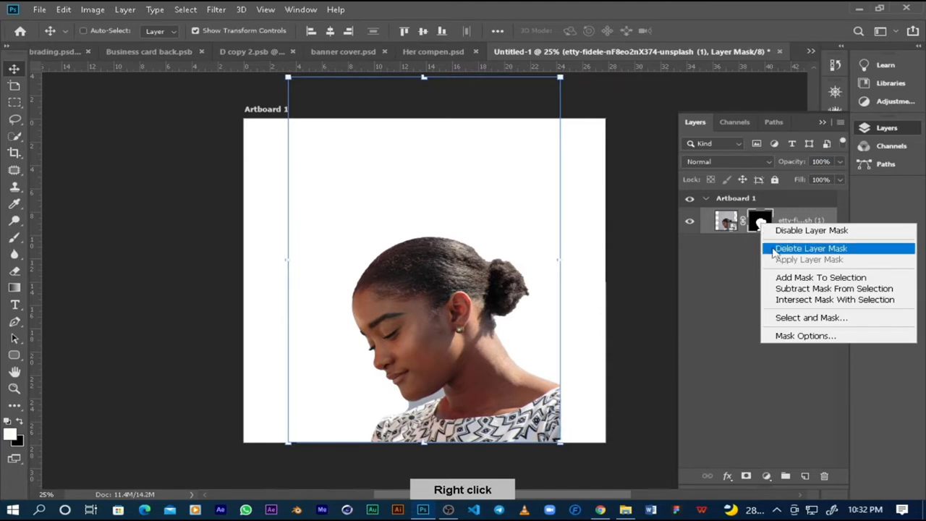
Open the portrait's mask in Select and Mask, set the preview transparency to 65%, and accept the refinement.
click(782, 316)
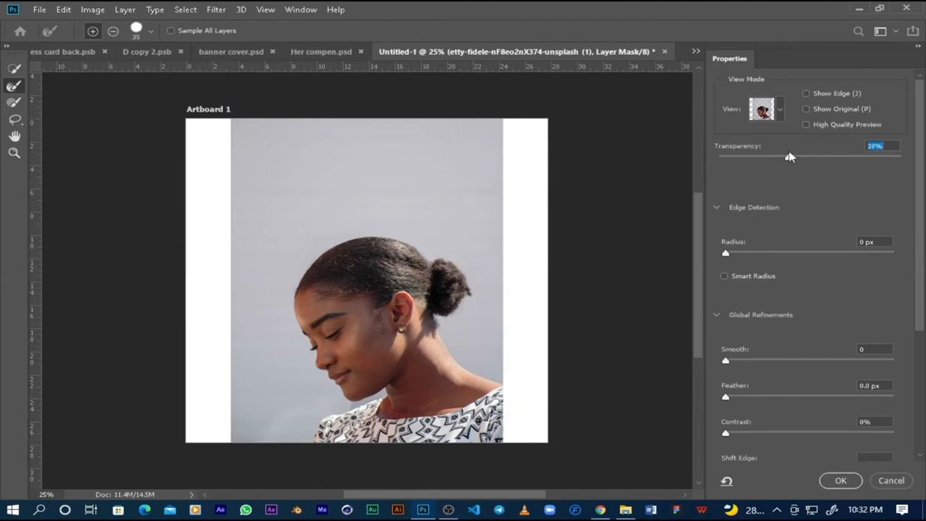
drag(790, 156, 719, 159)
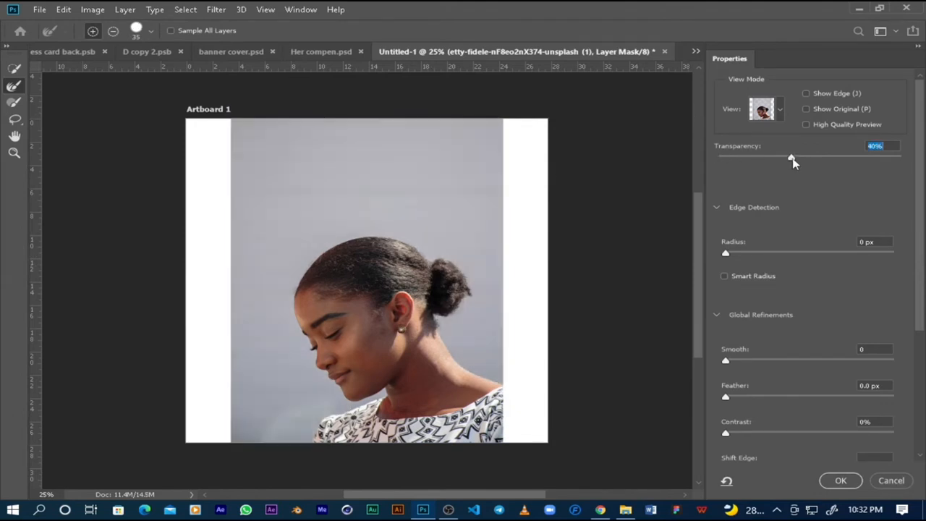
drag(837, 159, 838, 159)
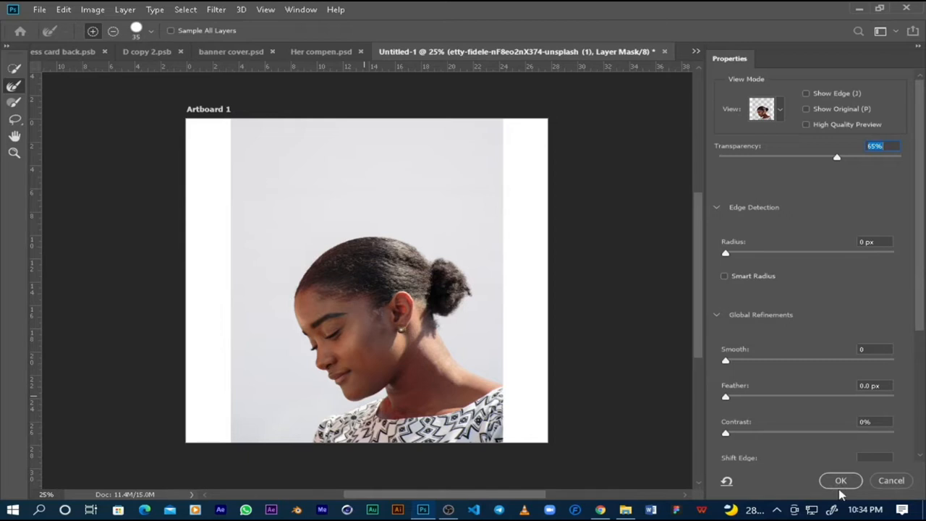
click(840, 482)
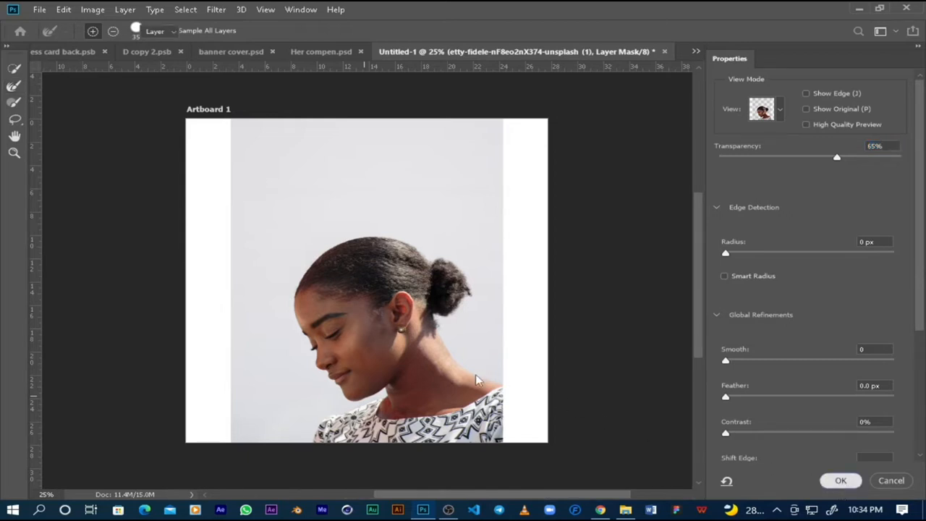
Move the masked portrait copy upward and slightly left on the artboard.
mouse_move(449, 510)
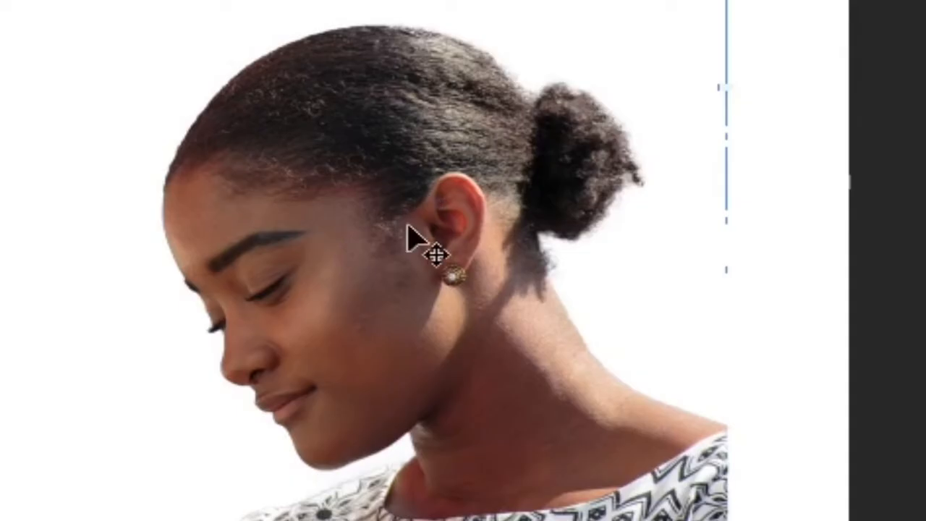
drag(404, 337, 404, 407)
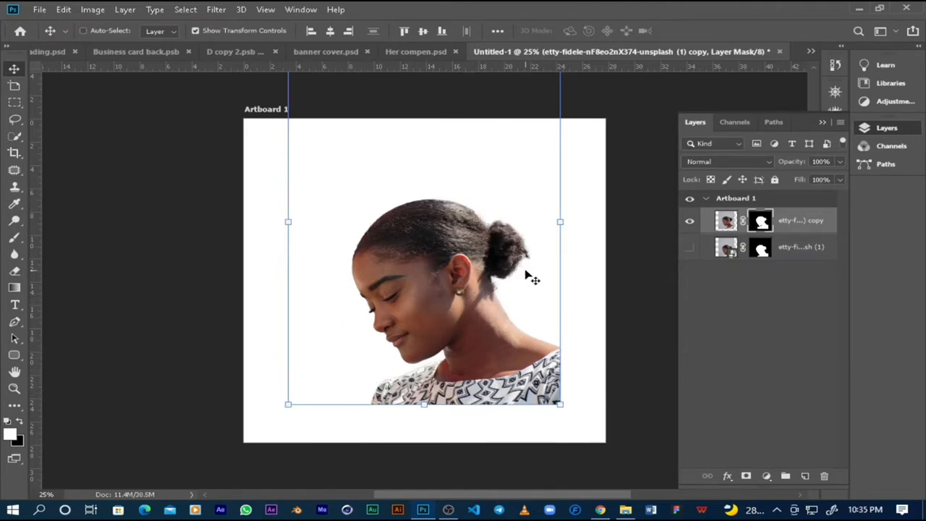
drag(457, 324, 443, 306)
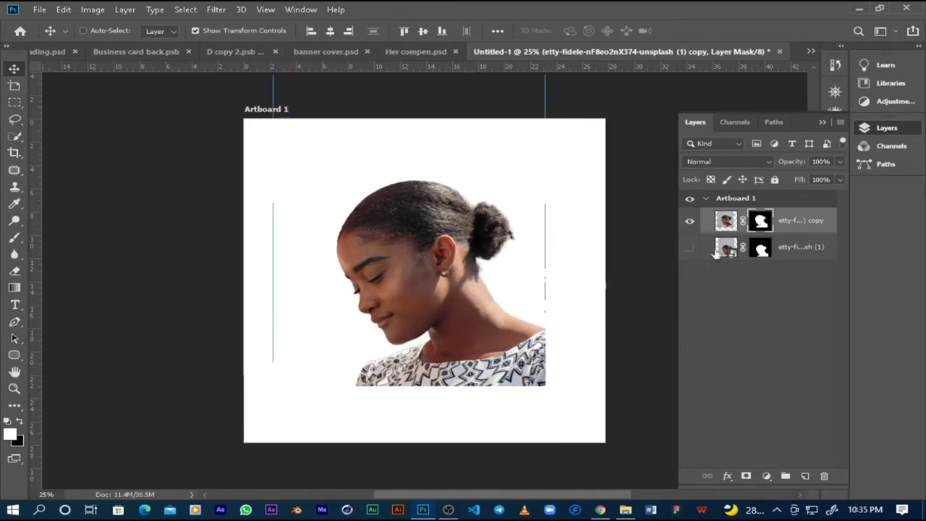
Add a Black & White adjustment with the Default preset and clip it to the portrait copy.
click(726, 220)
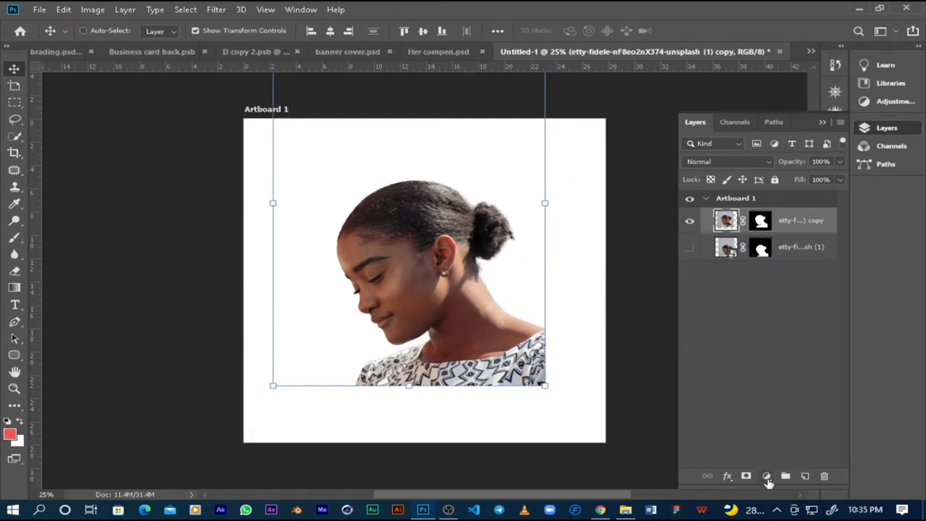
click(767, 475)
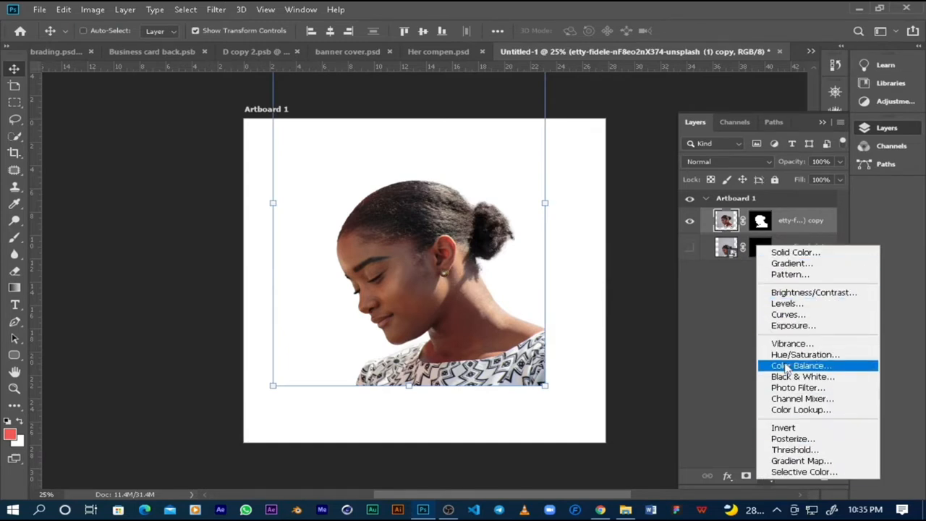
click(786, 377)
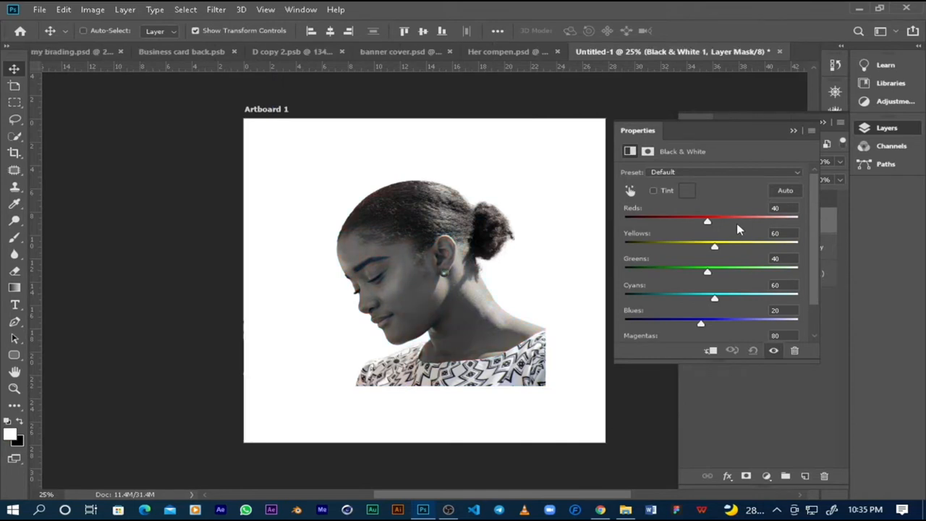
click(792, 132)
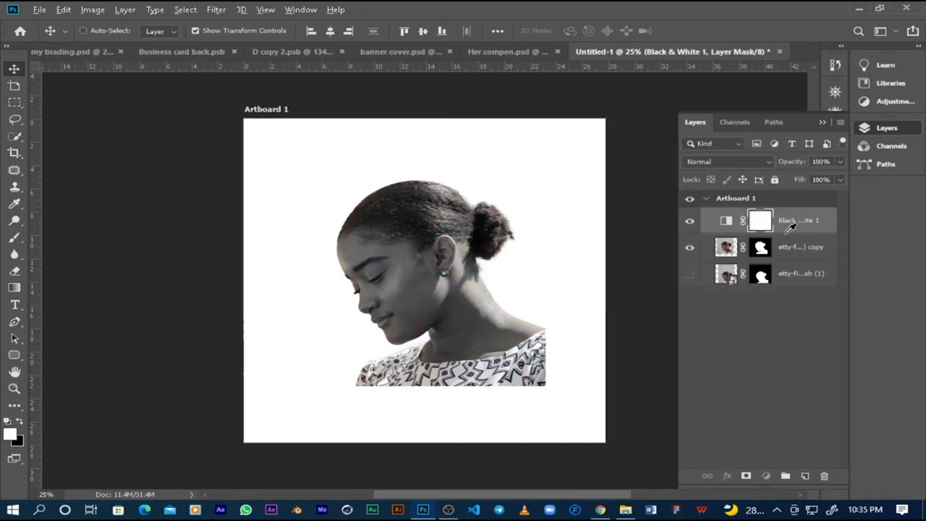
alt+click(789, 233)
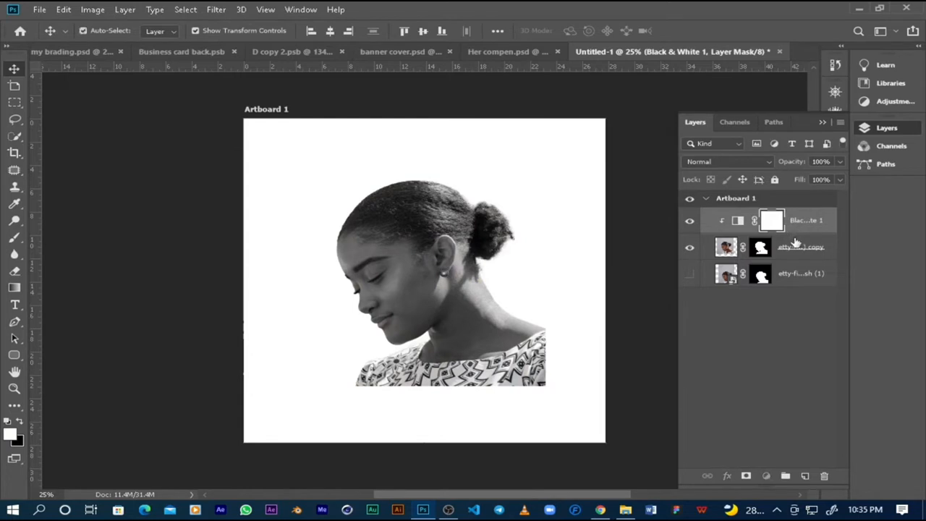
Merge the Black & White adjustment and the portrait copy into one layer.
click(796, 246)
right_click(793, 244)
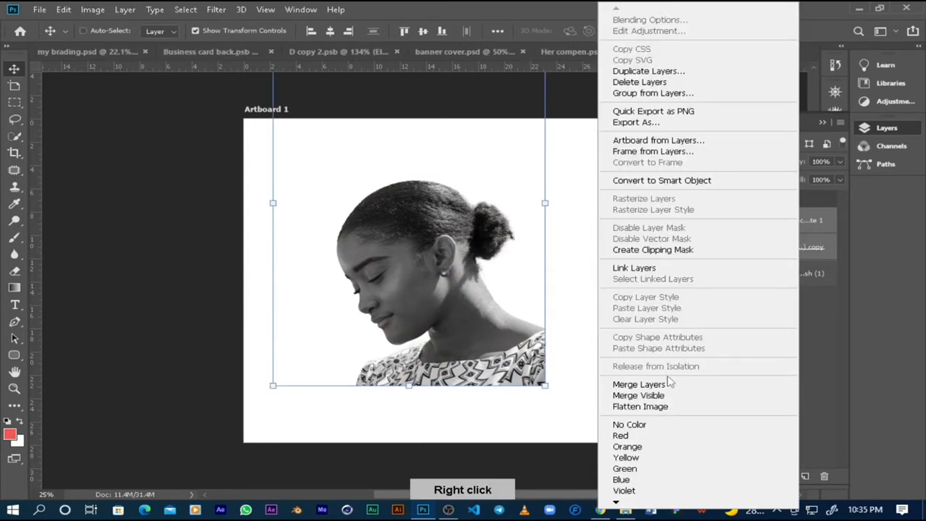
click(667, 383)
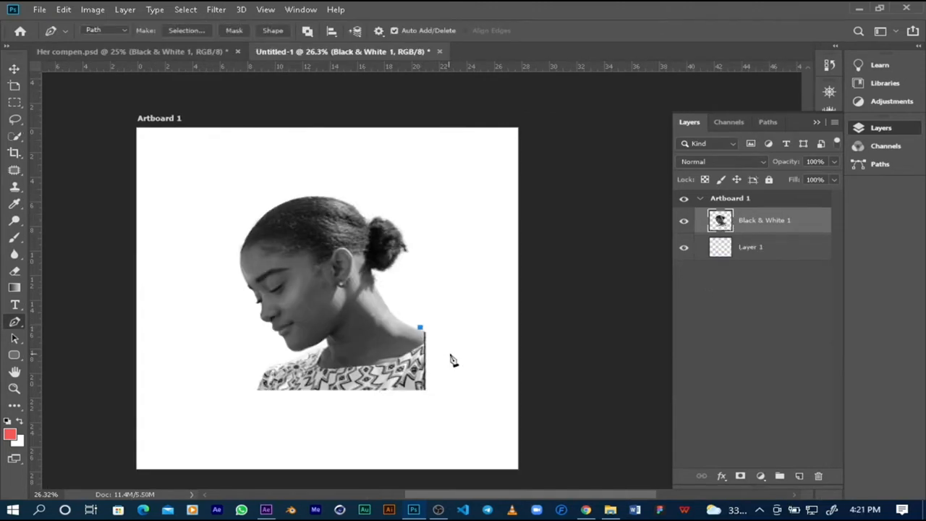
Draw a curved Pen path from the cut-off back shoulder outward and down to the lower edge of the missing torso.
drag(453, 356, 479, 385)
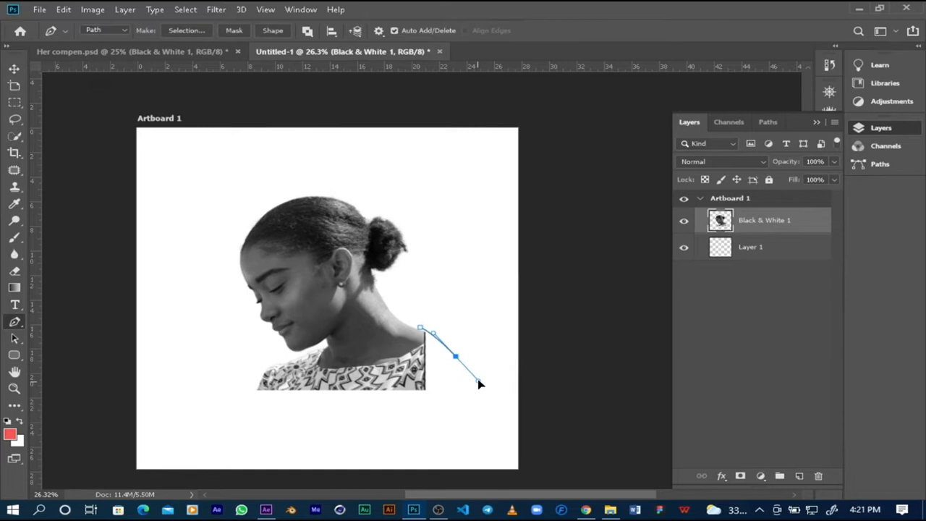
click(419, 330)
drag(458, 360, 463, 362)
click(472, 401)
drag(484, 383, 471, 372)
click(469, 426)
Continue the Pen path beneath the portrait, along the shirt's cut-off bottom and side edges, and close it at the shoulder.
click(323, 451)
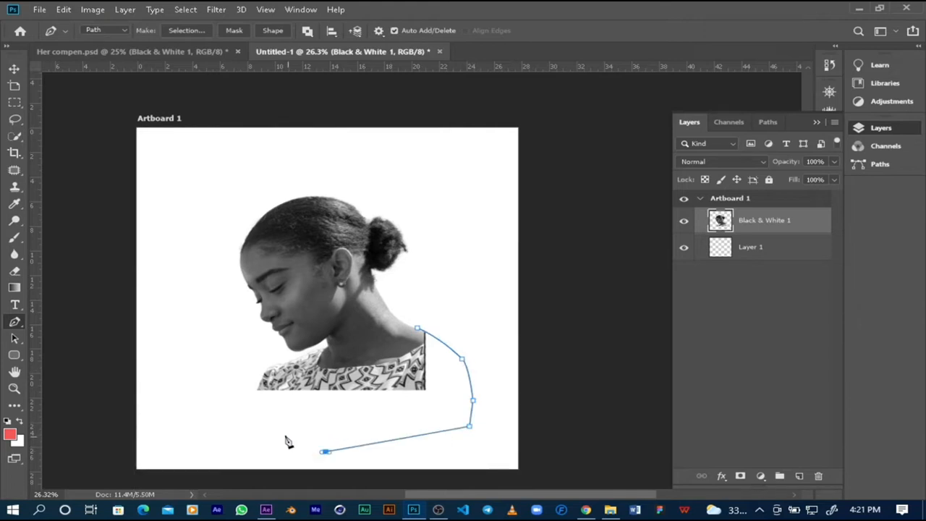
click(268, 436)
click(257, 391)
click(424, 390)
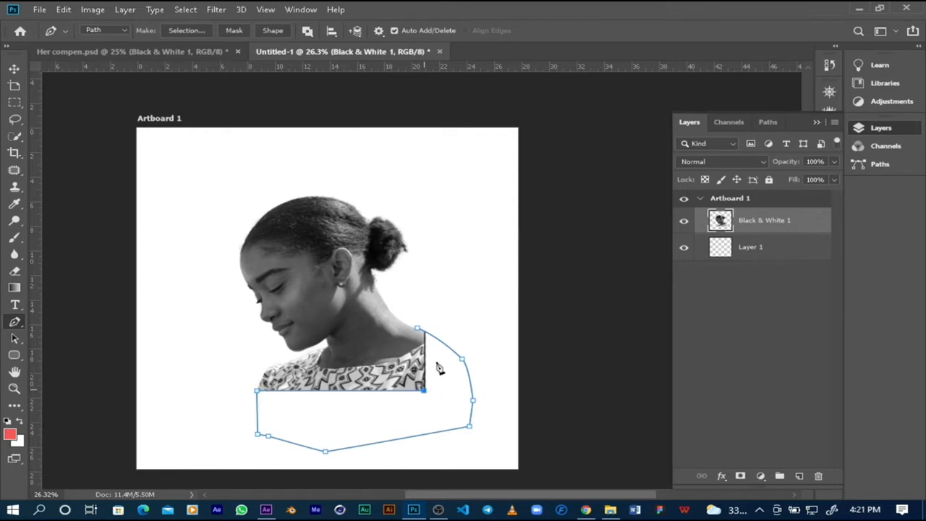
click(418, 330)
drag(421, 330, 424, 331)
key(ctrl+z)
Convert the torso path into a shape and fill it with the near-black colour 121212.
click(273, 30)
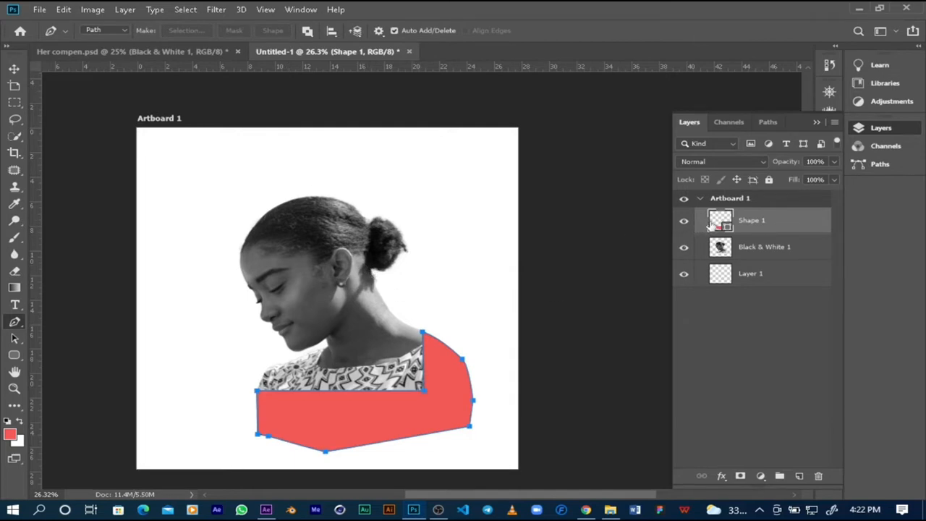
double_click(716, 220)
drag(614, 194, 511, 211)
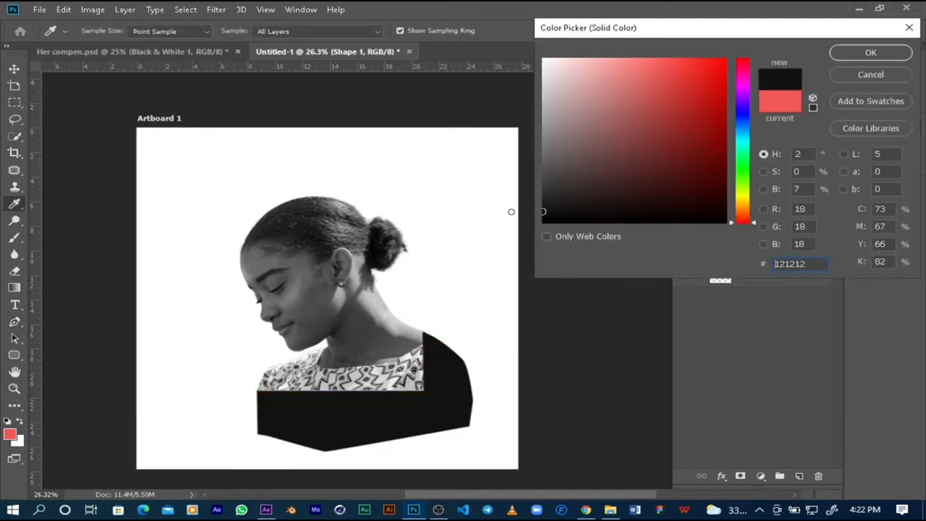
click(871, 54)
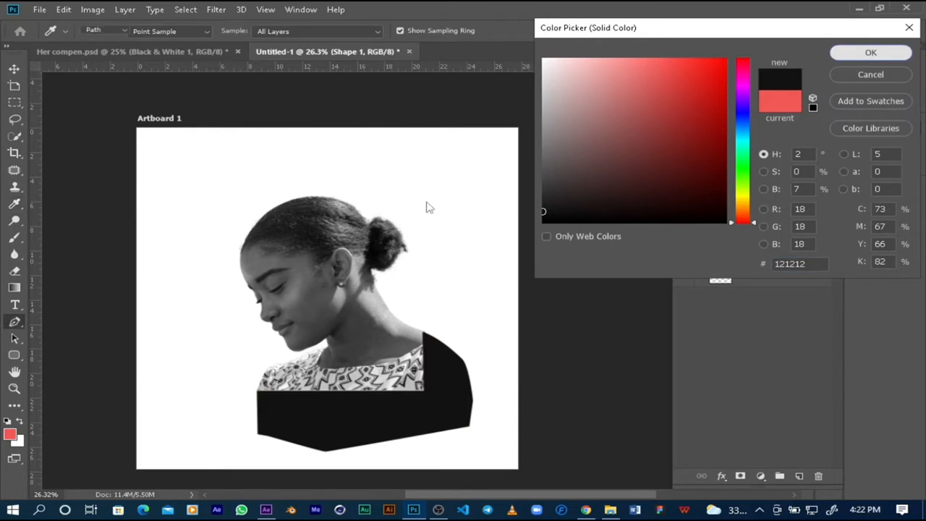
Pull the black shape's lower-left corner slightly outward and free-transform the shape together with the Black & White portrait.
drag(256, 434, 245, 433)
key(ctrl+z)
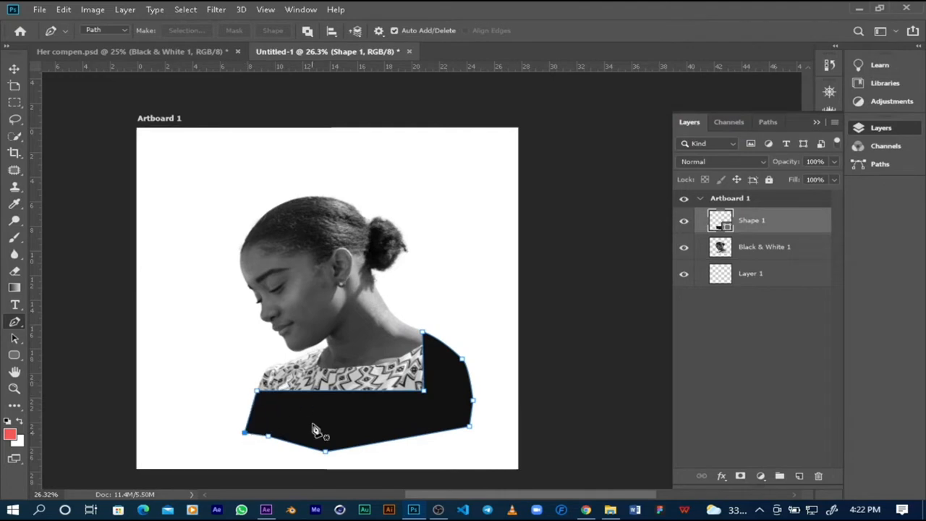
click(15, 69)
shift+click(719, 248)
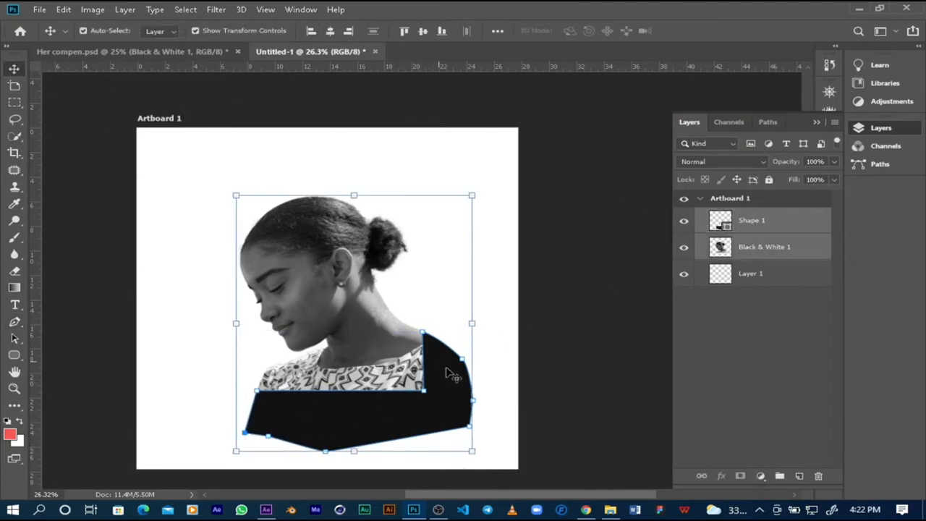
key(ctrl+t)
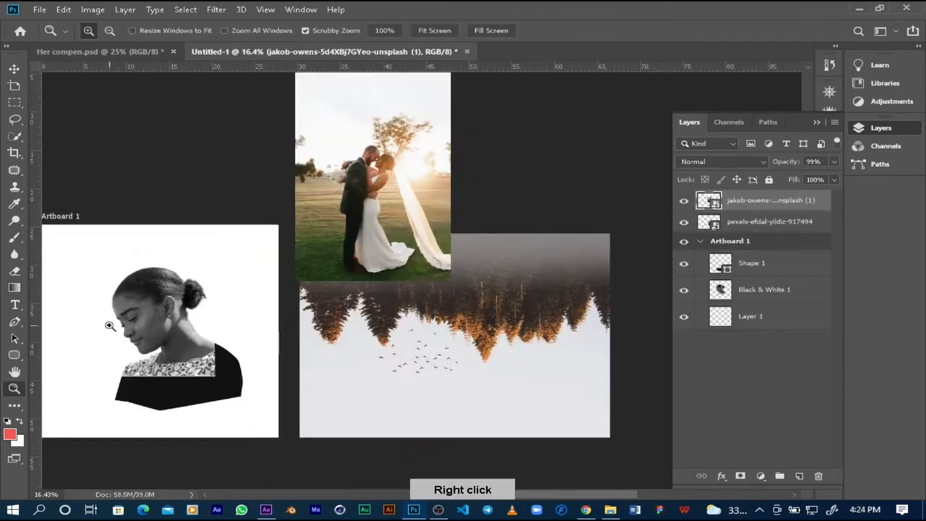
Set the wedding couple photo's opacity to 100% and clip it to the merged portrait silhouette on Shape 1.
right_click(109, 336)
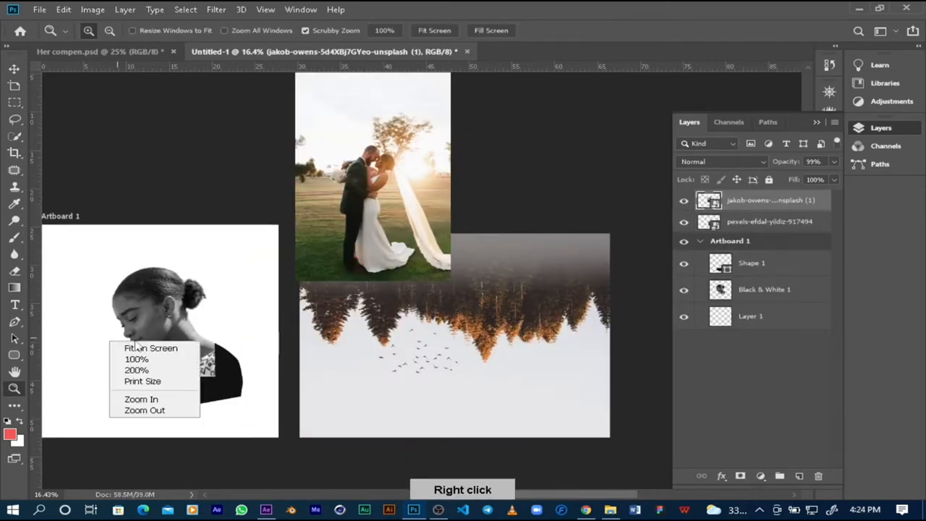
click(137, 345)
drag(189, 414, 223, 429)
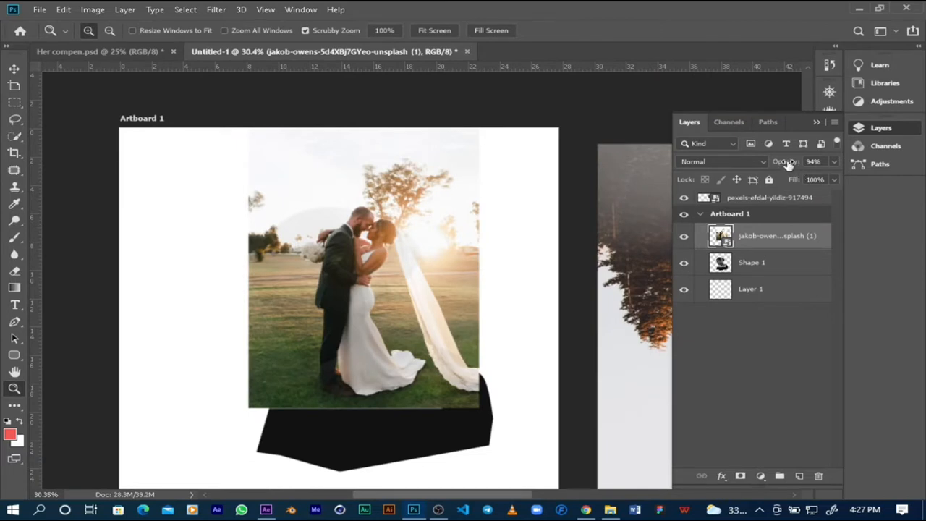
drag(789, 165, 809, 158)
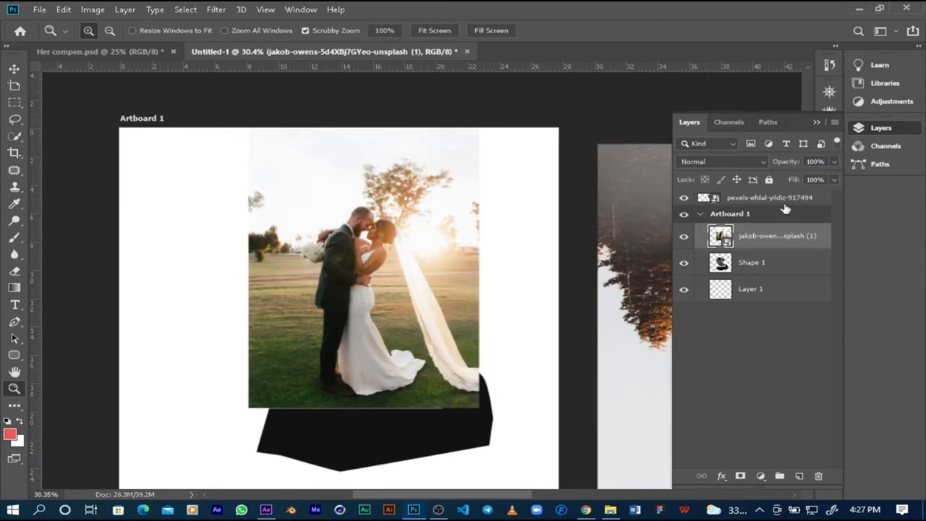
drag(777, 262, 773, 247)
alt+click(773, 247)
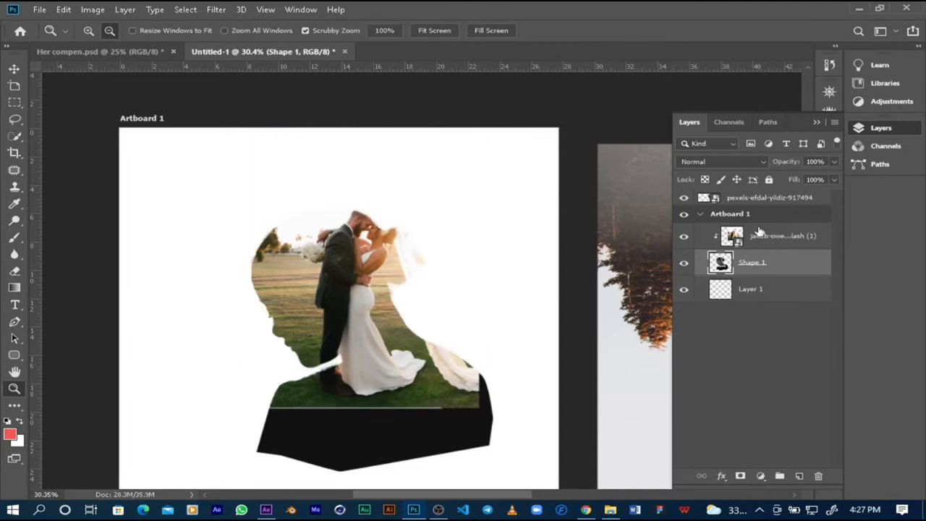
Duplicate the wedding couple photo layer and hide the copy.
key(ctrl+j)
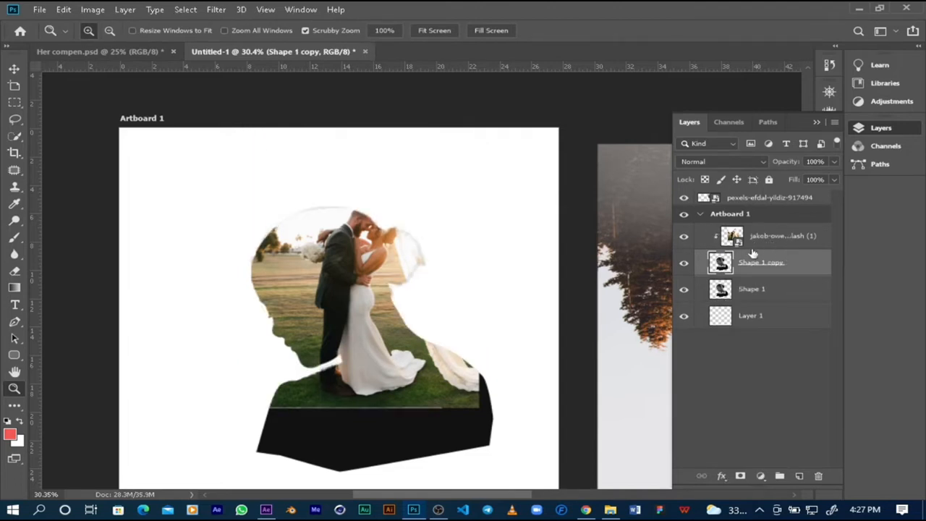
key(ctrl+z)
click(764, 241)
key(ctrl+j)
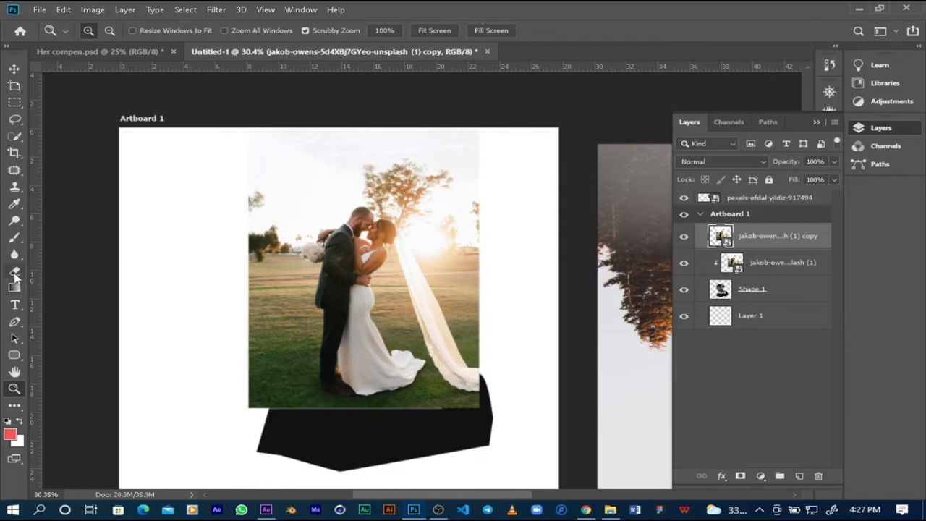
click(15, 271)
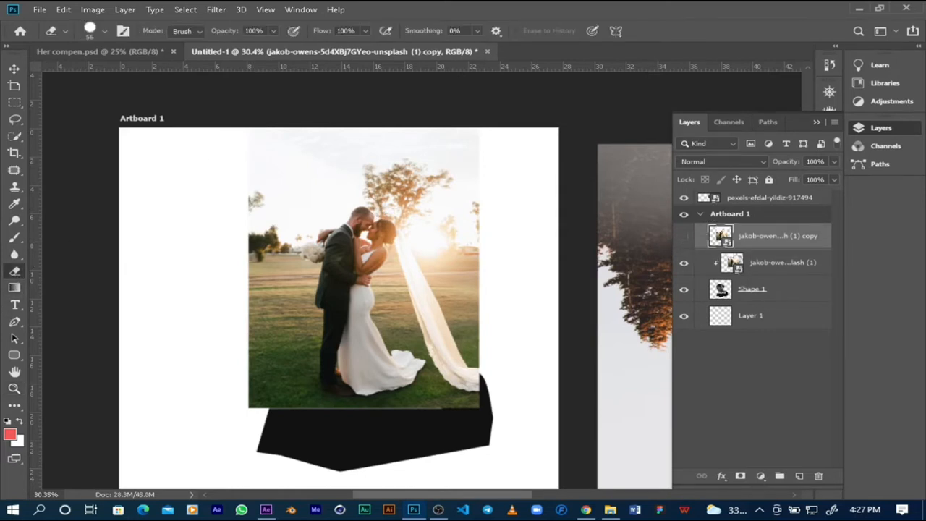
click(683, 236)
Add a layer mask to the clipped couple photo and erase it over the woman's face, neck and clothing with a 495 px, 0% hardness eraser.
click(754, 266)
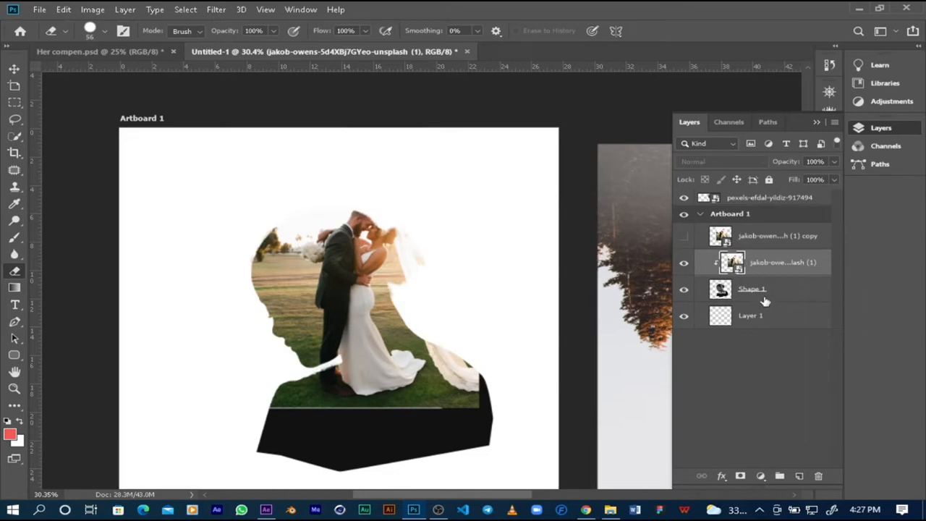
click(741, 476)
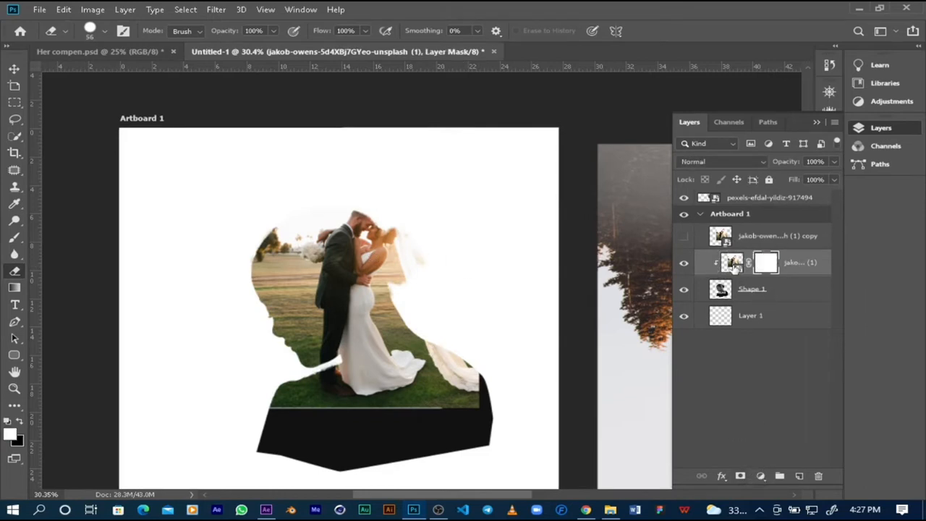
right_click(427, 303)
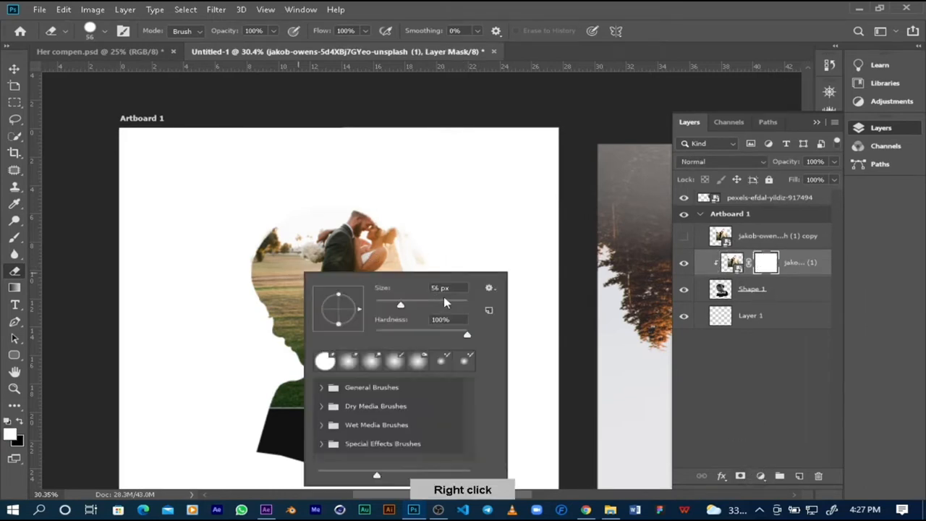
drag(426, 307, 443, 305)
drag(467, 335, 375, 334)
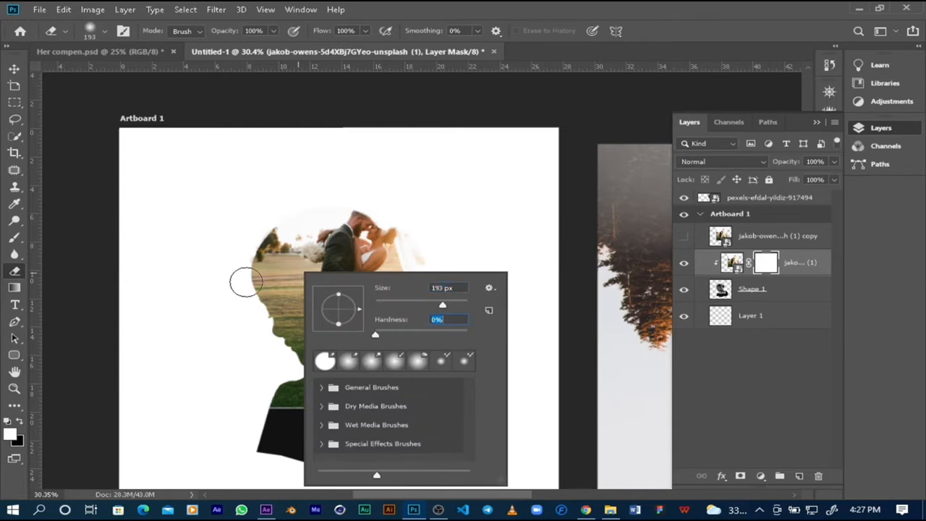
click(455, 303)
mouse_move(247, 292)
mouse_down()
mouse_move(304, 332)
mouse_move(295, 340)
mouse_move(272, 330)
mouse_move(253, 341)
mouse_move(305, 372)
mouse_move(272, 388)
mouse_move(399, 401)
mouse_move(474, 391)
mouse_move(488, 364)
mouse_move(475, 378)
mouse_move(473, 336)
mouse_move(446, 339)
mouse_move(431, 335)
mouse_move(438, 328)
mouse_move(438, 380)
mouse_move(295, 424)
mouse_move(279, 394)
mouse_move(305, 359)
mouse_move(330, 376)
mouse_move(437, 313)
mouse_move(470, 257)
mouse_move(462, 277)
mouse_move(450, 275)
mouse_move(461, 260)
mouse_move(487, 256)
mouse_move(468, 227)
mouse_up()
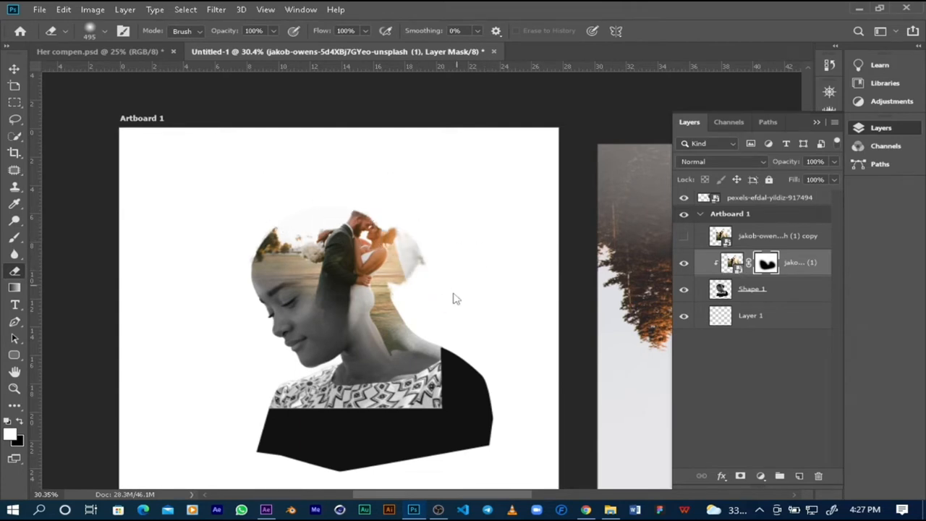
Show the hidden copy of the wedding couple photo and add a layer mask to it.
click(696, 245)
click(684, 236)
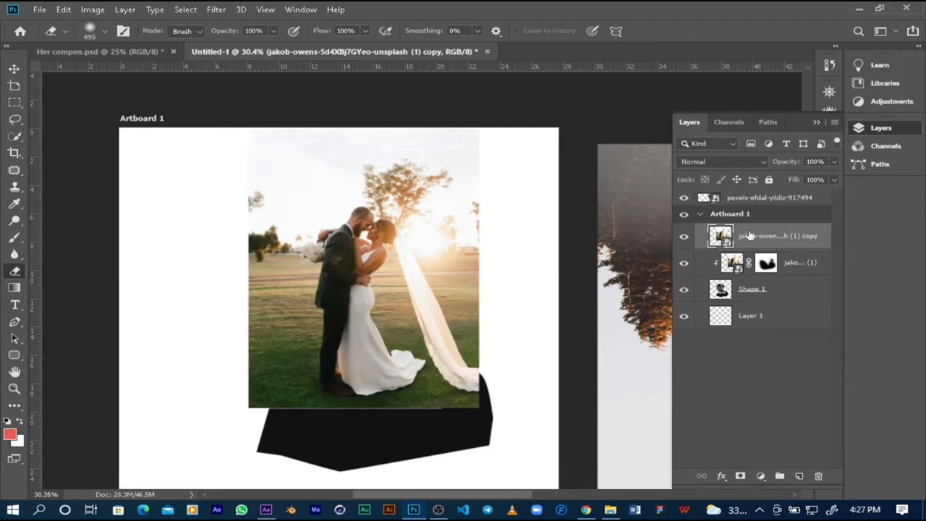
click(740, 478)
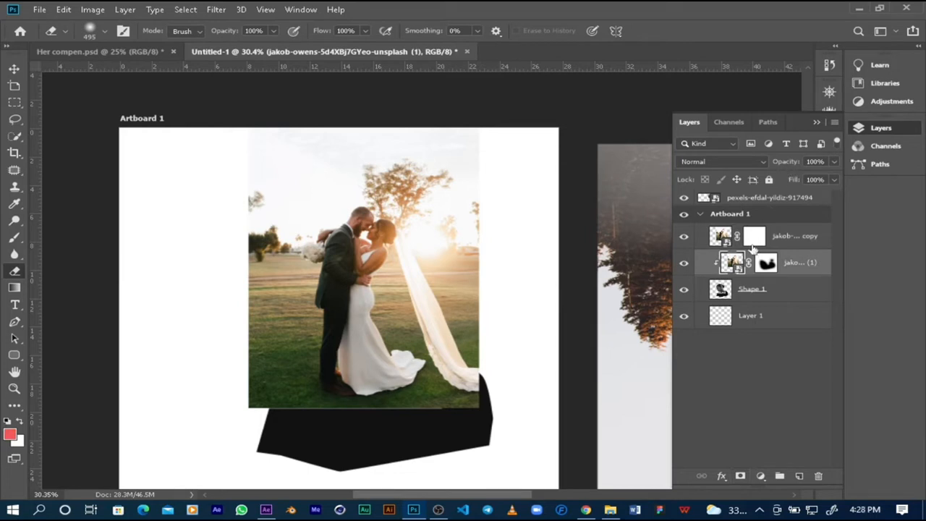
Erase the couple copy's mask over the portrait and surroundings with a 190 px, 100% hardness eraser, keeping the sky and tree above the couple.
right_click(540, 307)
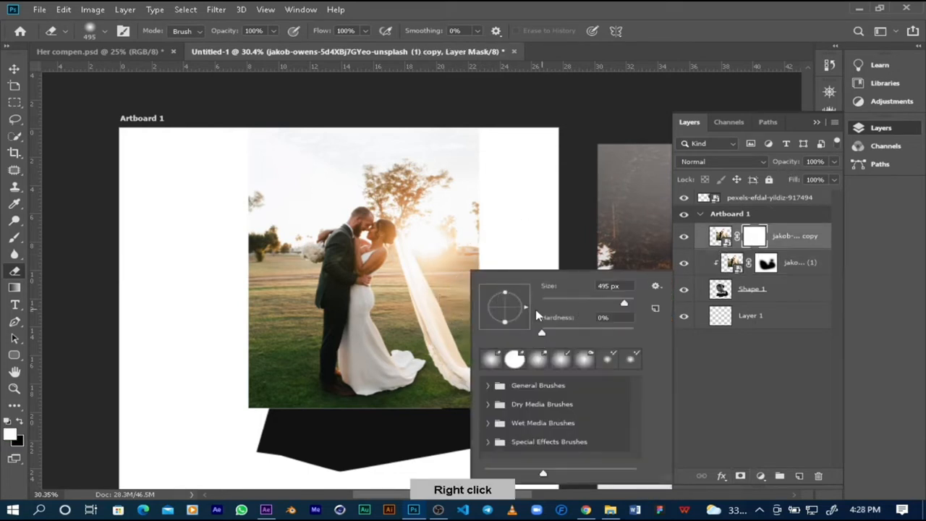
drag(556, 332, 667, 329)
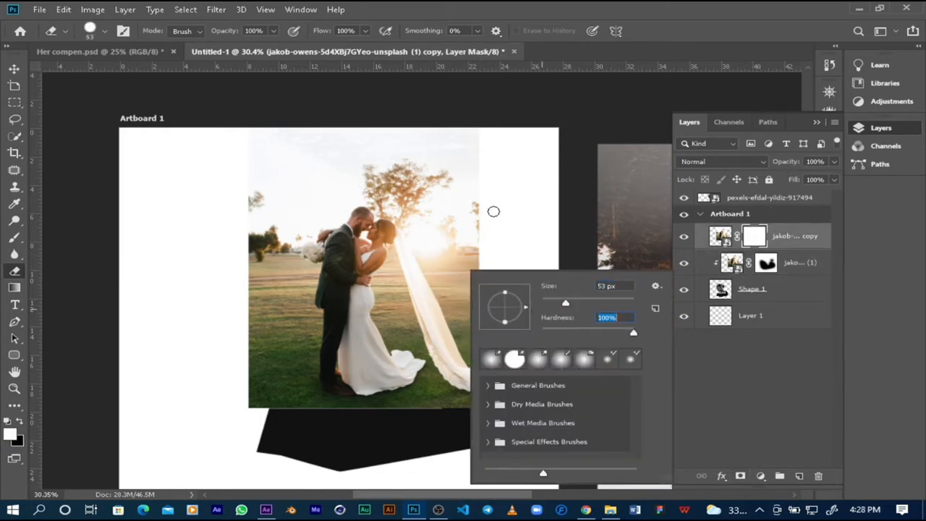
click(494, 211)
right_click(525, 273)
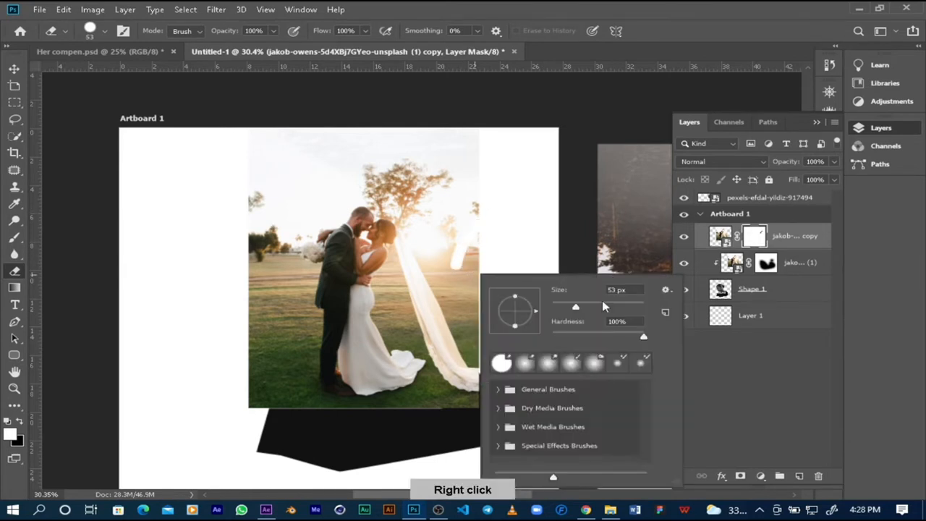
click(617, 306)
click(505, 222)
mouse_move(487, 214)
mouse_down()
mouse_move(457, 296)
mouse_move(478, 356)
mouse_move(481, 307)
mouse_move(451, 330)
mouse_move(450, 278)
mouse_move(432, 325)
mouse_move(442, 248)
mouse_move(418, 319)
mouse_move(429, 247)
mouse_move(406, 297)
mouse_move(408, 262)
mouse_move(403, 298)
mouse_move(404, 269)
mouse_move(438, 244)
mouse_move(445, 278)
mouse_move(434, 267)
mouse_move(484, 244)
mouse_move(494, 208)
mouse_move(472, 262)
mouse_move(460, 270)
mouse_move(481, 226)
mouse_move(439, 258)
mouse_move(484, 219)
mouse_move(451, 276)
mouse_move(455, 270)
mouse_move(428, 275)
mouse_move(458, 264)
mouse_move(483, 234)
mouse_move(425, 283)
mouse_move(468, 235)
mouse_move(484, 232)
mouse_move(423, 252)
mouse_move(463, 226)
mouse_move(412, 283)
mouse_move(414, 267)
mouse_move(414, 313)
mouse_move(419, 260)
mouse_move(434, 304)
mouse_move(459, 283)
mouse_move(459, 398)
mouse_move(368, 420)
mouse_move(397, 378)
mouse_move(289, 369)
mouse_move(275, 326)
mouse_move(311, 307)
mouse_move(302, 279)
mouse_move(345, 300)
mouse_move(308, 278)
mouse_move(243, 274)
mouse_move(236, 252)
mouse_move(259, 172)
mouse_move(226, 356)
mouse_move(264, 304)
mouse_move(254, 403)
mouse_move(304, 387)
mouse_move(285, 434)
mouse_move(351, 419)
mouse_up()
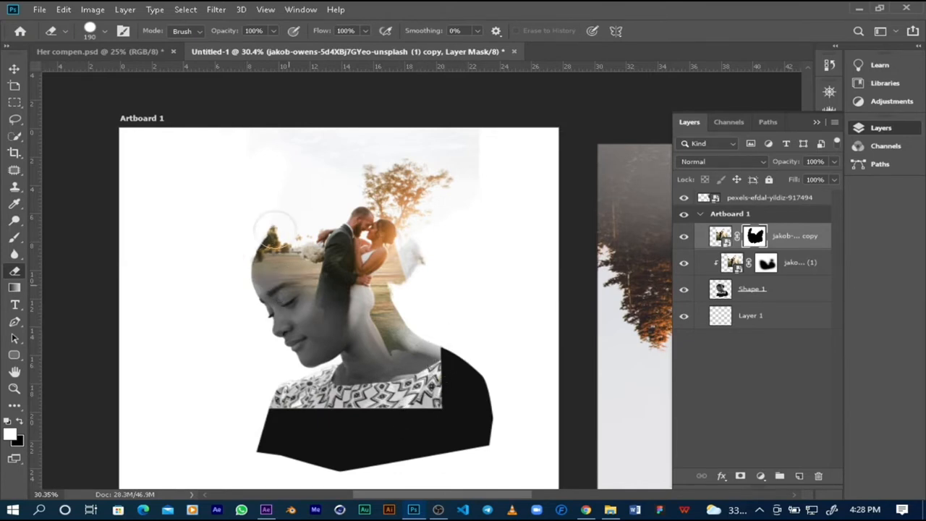
Set the eraser hardness to 0% and soften the clipped couple photo's mask at the neck and the copy's outer mask edges.
click(766, 263)
right_click(394, 318)
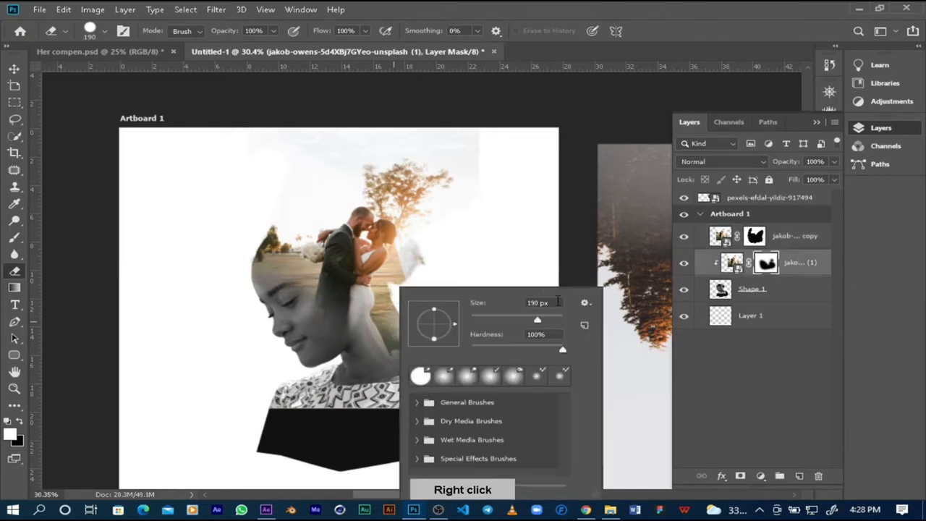
mouse_move(533, 350)
mouse_down()
mouse_move(418, 358)
mouse_move(375, 373)
mouse_move(404, 360)
mouse_move(411, 346)
mouse_move(367, 374)
mouse_move(330, 360)
mouse_move(403, 369)
mouse_up()
click(396, 354)
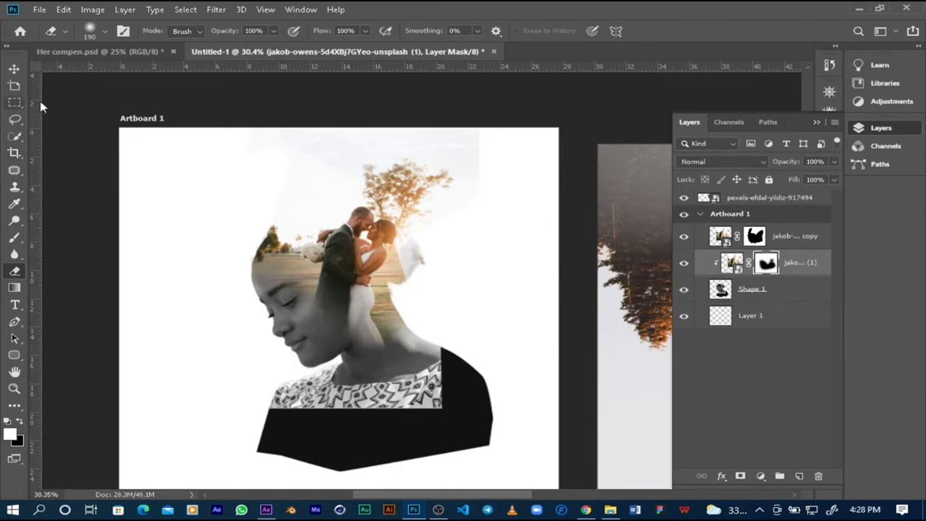
key(alt+bracketright)
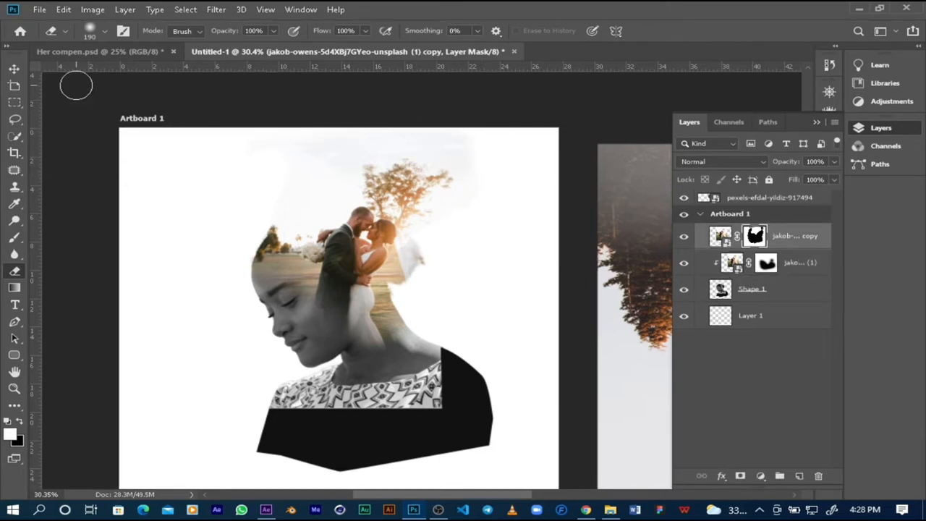
Move the forest photo onto Artboard 1, scale it down to about 48%, and place it over the portrait's lower part.
click(14, 68)
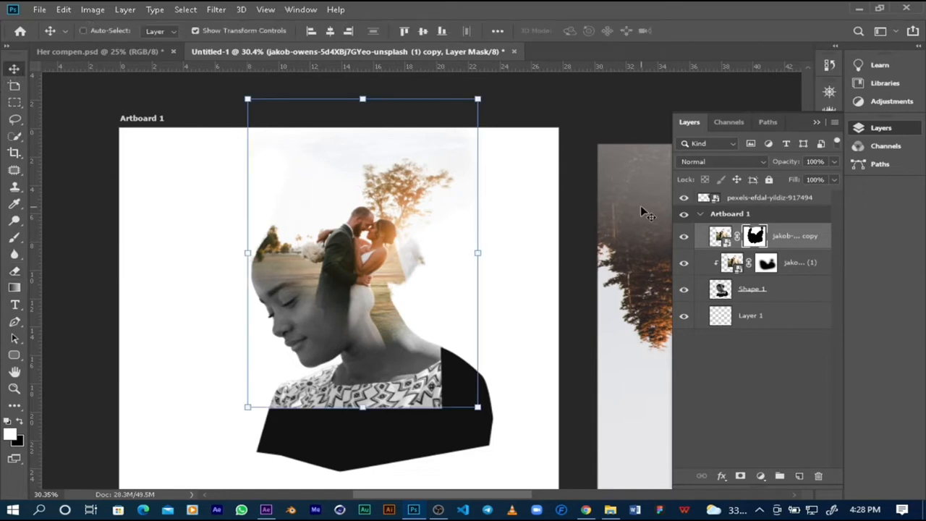
ctrl+click(635, 246)
drag(631, 244, 230, 308)
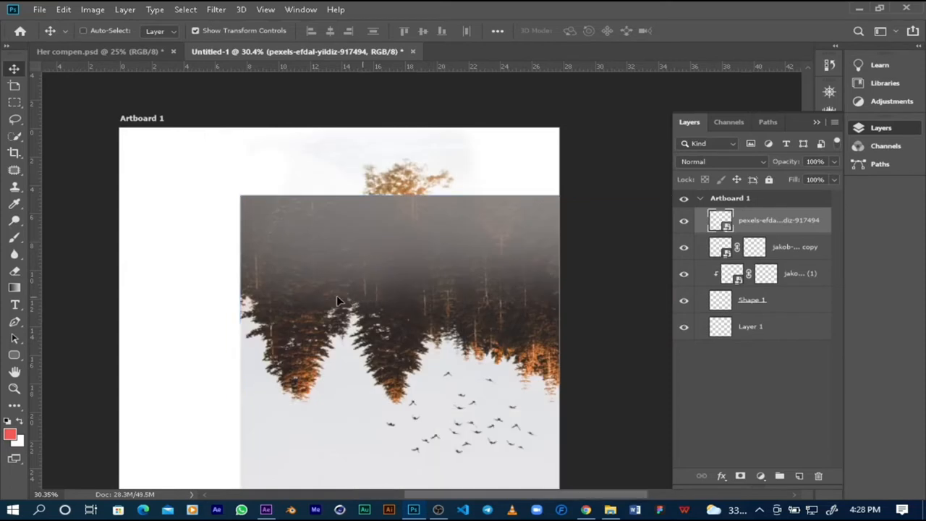
drag(336, 298, 297, 264)
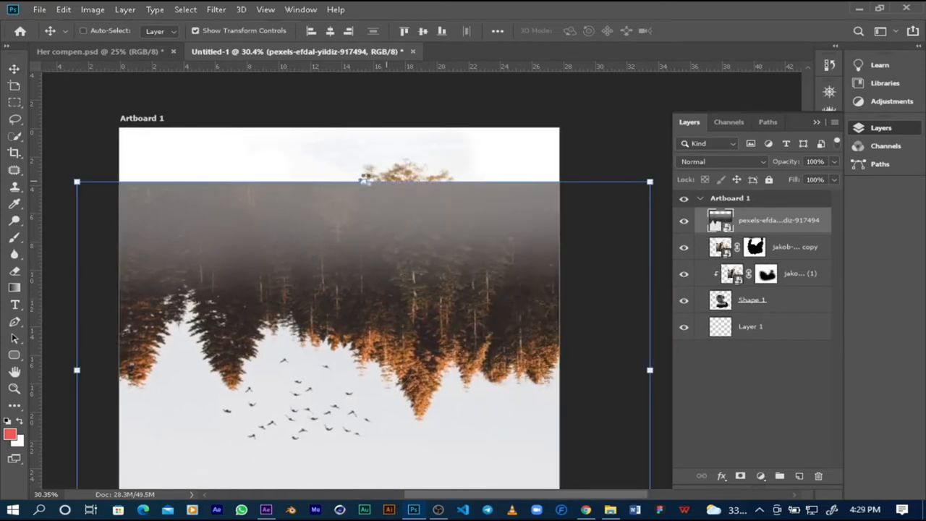
drag(366, 180, 354, 323)
drag(401, 381, 376, 371)
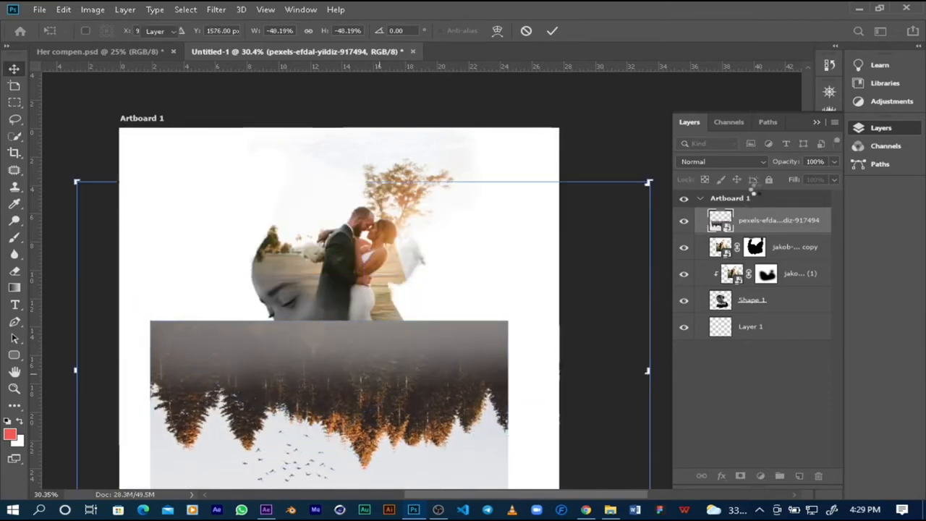
key(Return)
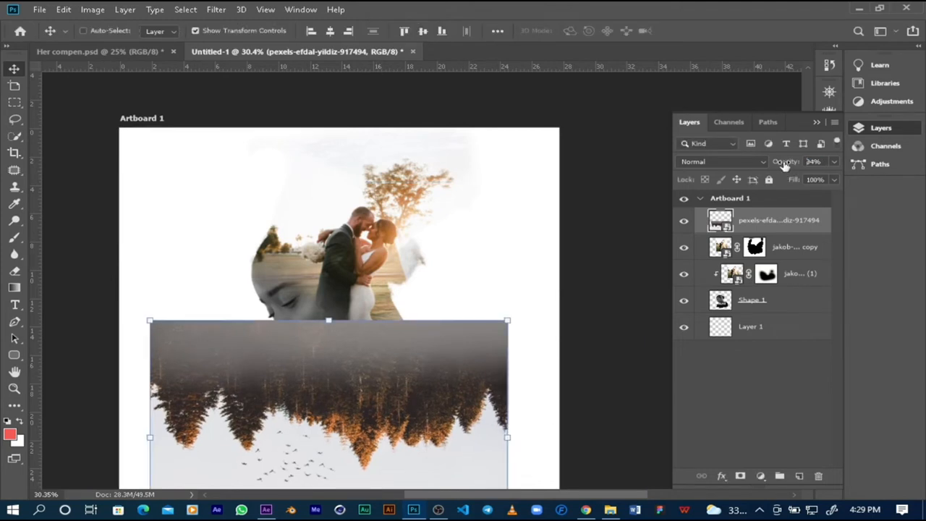
Set the forest photo's opacity to 69% and resize it to span the artboard's width across the woman's face and shoulders.
key(Return)
click(457, 416)
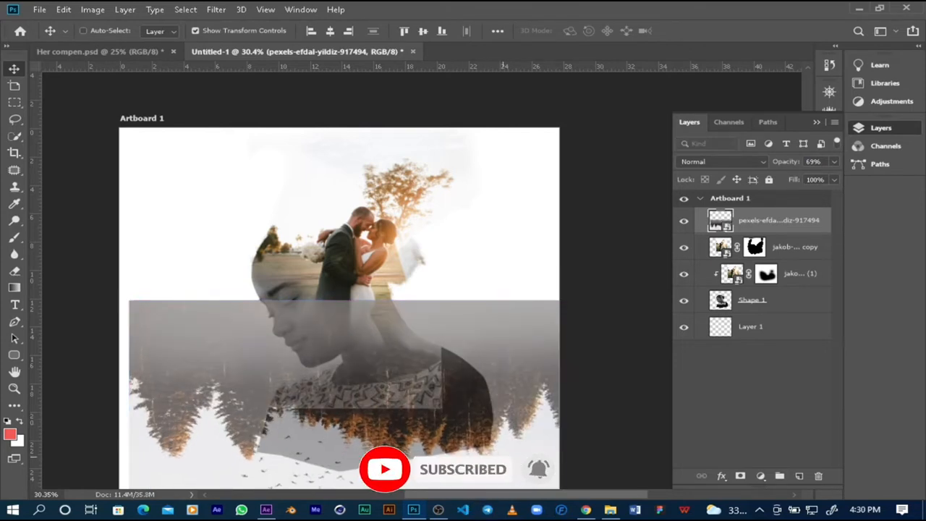
drag(508, 460, 499, 464)
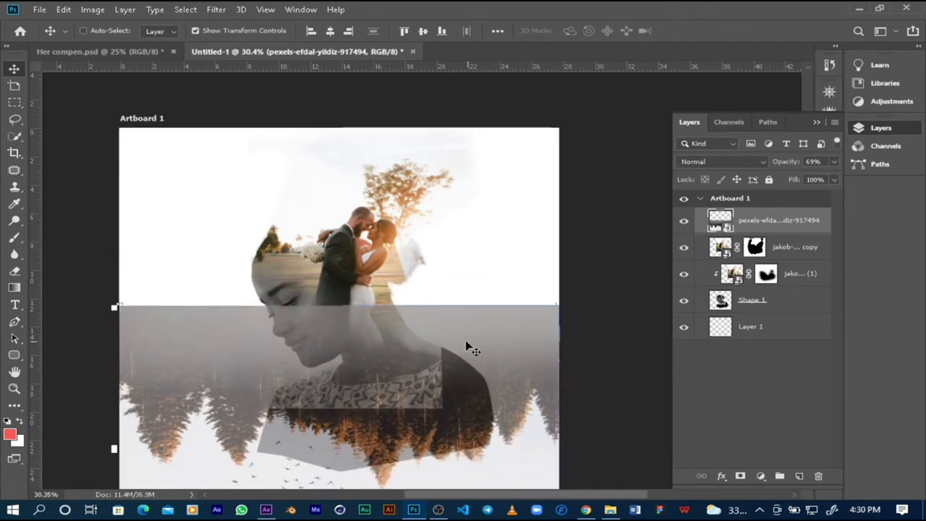
drag(434, 370, 434, 360)
Move the forest photo layer beneath the couple copy and clip it to the Shape 1 silhouette.
drag(783, 221, 785, 262)
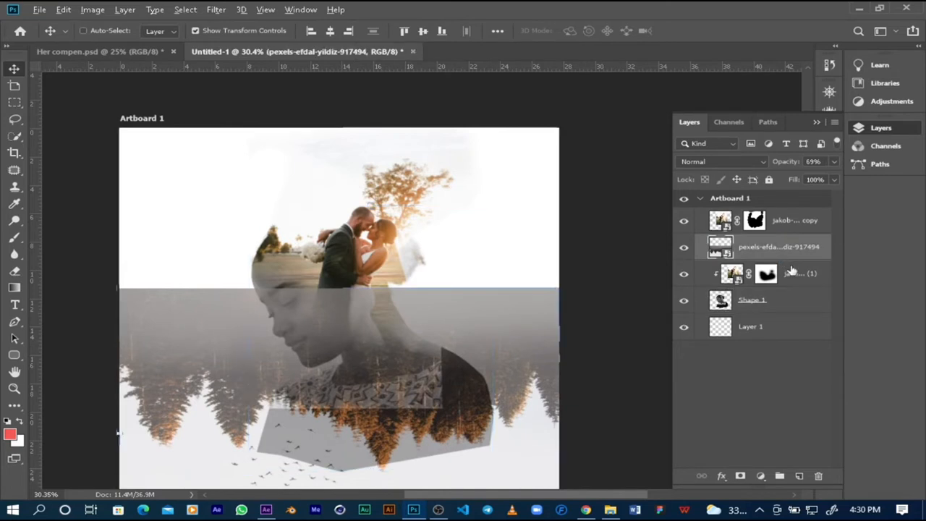
key(ctrl+alt+g)
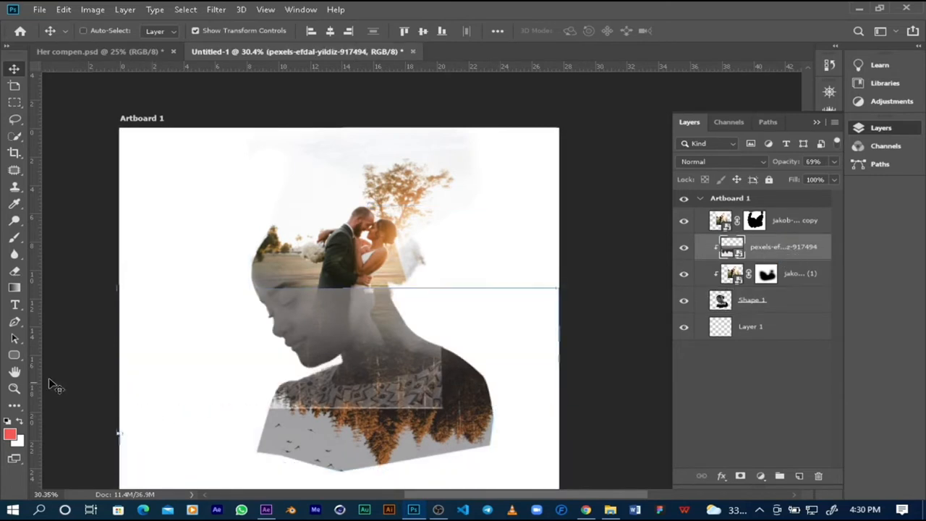
Add a layer mask to Shape 1 and fade out its angular lower edge with a soft 190 px eraser.
click(15, 271)
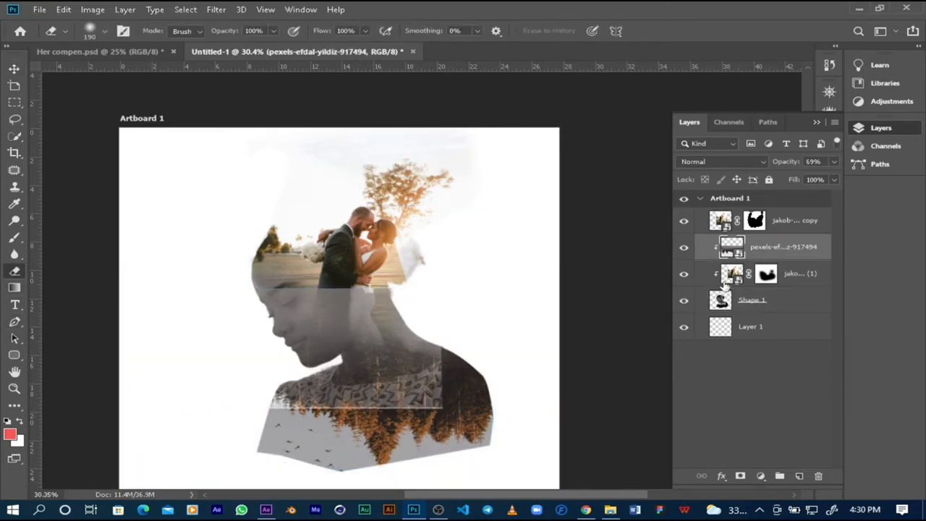
click(753, 309)
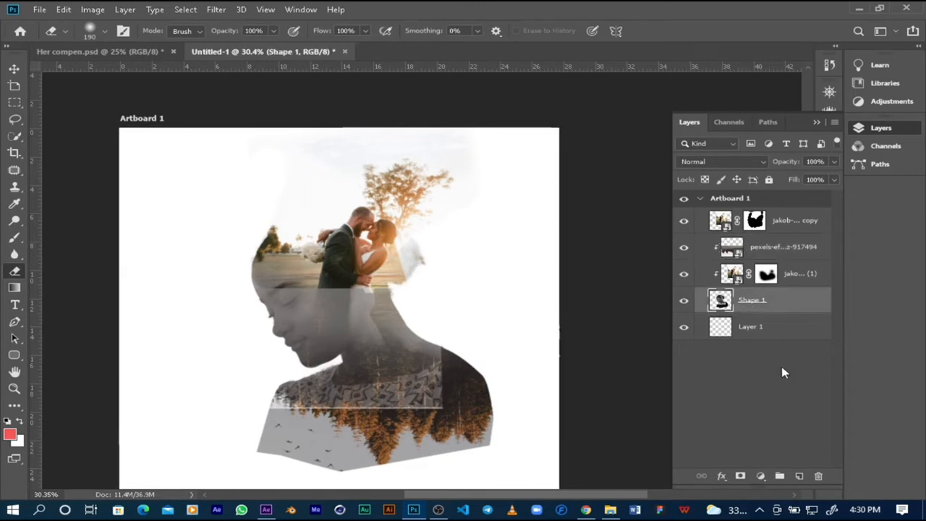
click(741, 476)
mouse_move(495, 435)
mouse_down()
mouse_move(473, 456)
mouse_move(500, 424)
mouse_move(383, 460)
mouse_move(335, 460)
mouse_move(308, 456)
mouse_move(423, 455)
mouse_move(264, 406)
mouse_move(280, 411)
mouse_move(291, 440)
mouse_move(254, 447)
mouse_move(322, 445)
mouse_move(266, 449)
mouse_move(246, 437)
mouse_up()
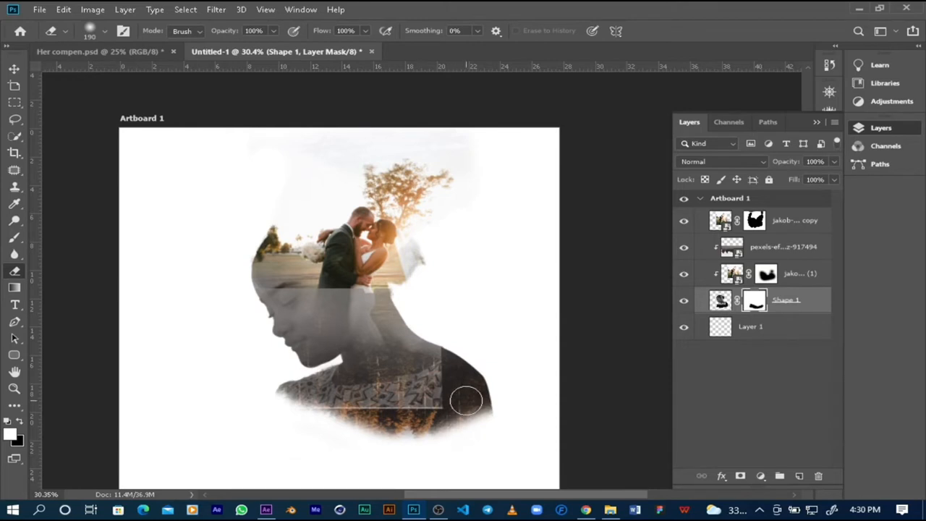
mouse_move(365, 321)
mouse_down()
mouse_move(264, 335)
mouse_move(338, 327)
mouse_up()
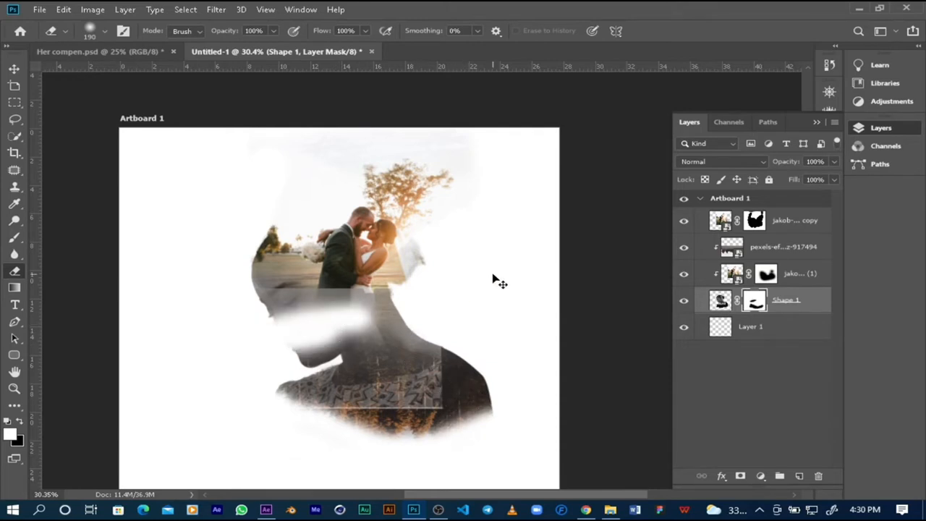
key(ctrl+z)
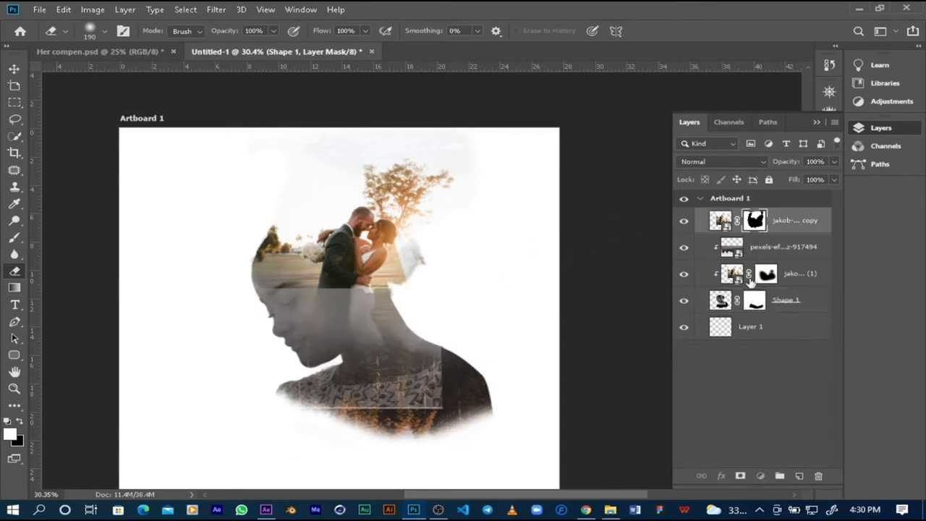
Add a layer mask to the clipped forest photo and erase it over the woman's face and neck with a 275 px, 0% hardness eraser.
click(751, 246)
click(740, 476)
right_click(382, 321)
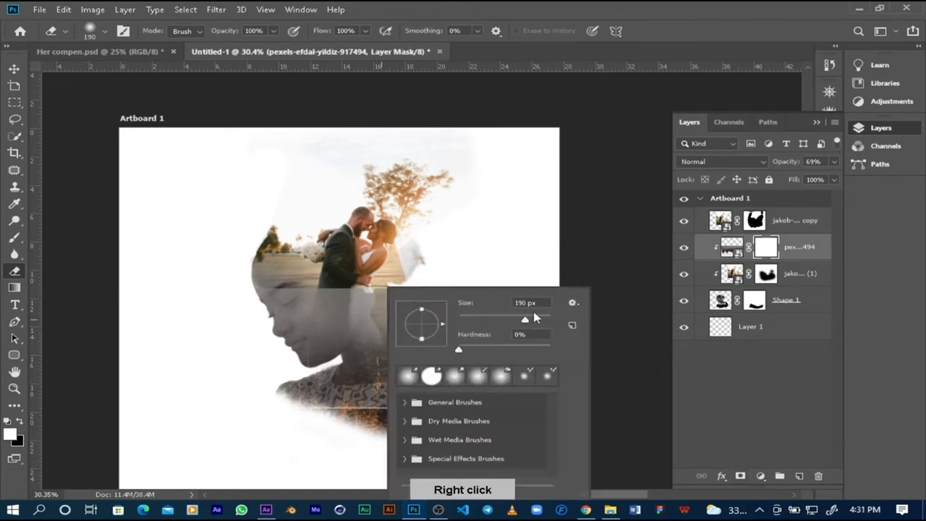
click(532, 319)
click(320, 300)
mouse_move(326, 330)
mouse_down()
mouse_move(378, 305)
mouse_move(297, 287)
mouse_move(406, 295)
mouse_move(295, 313)
mouse_move(307, 348)
mouse_move(297, 356)
mouse_move(364, 335)
mouse_move(311, 346)
mouse_move(464, 333)
mouse_move(405, 330)
mouse_move(472, 344)
mouse_move(328, 350)
mouse_move(354, 350)
mouse_move(428, 269)
mouse_up()
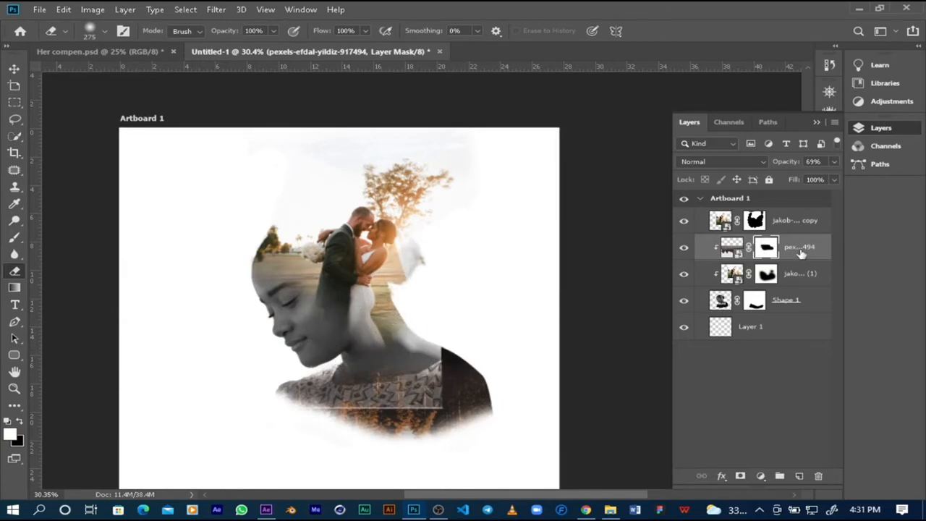
Duplicate the masked forest photo layer.
click(731, 249)
key(ctrl+j)
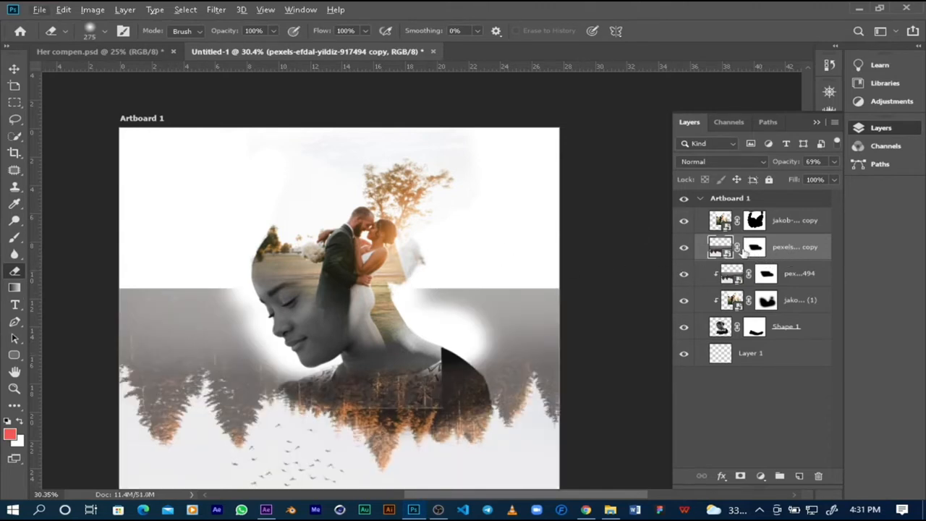
drag(384, 317, 417, 301)
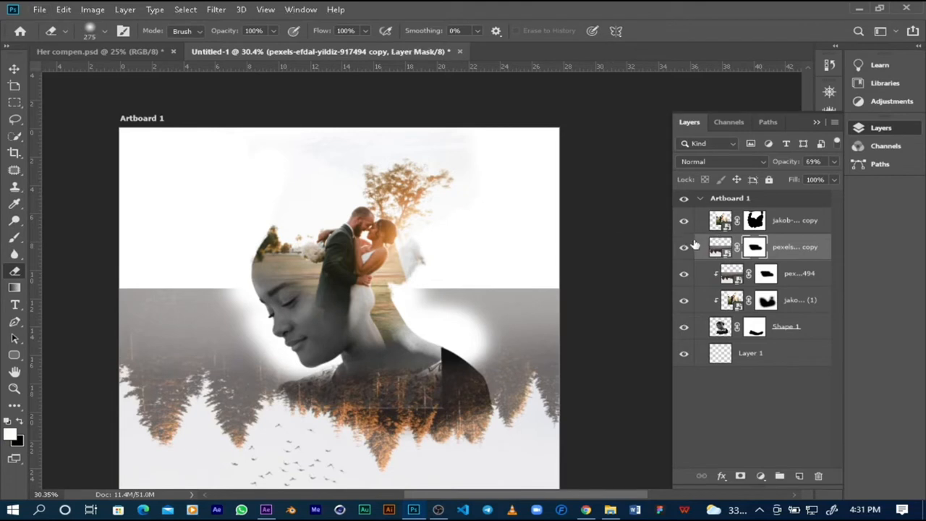
right_click(754, 248)
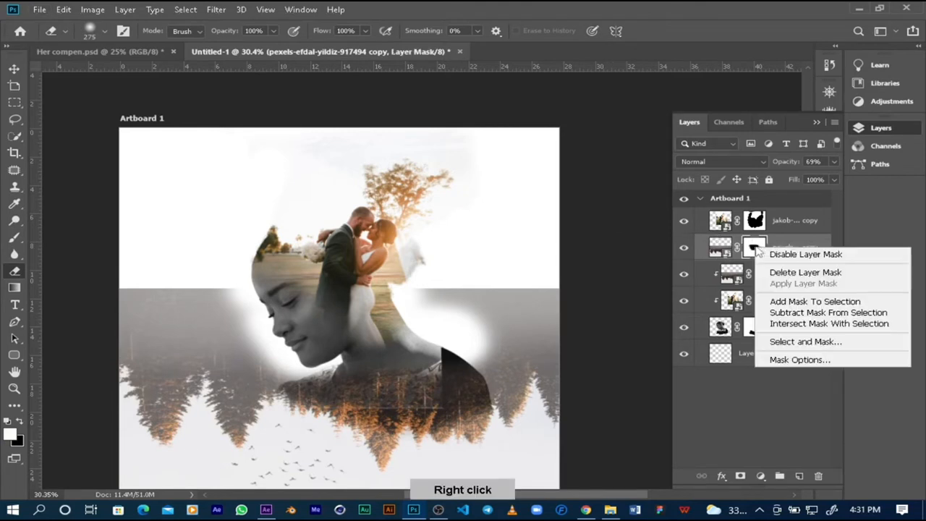
click(789, 255)
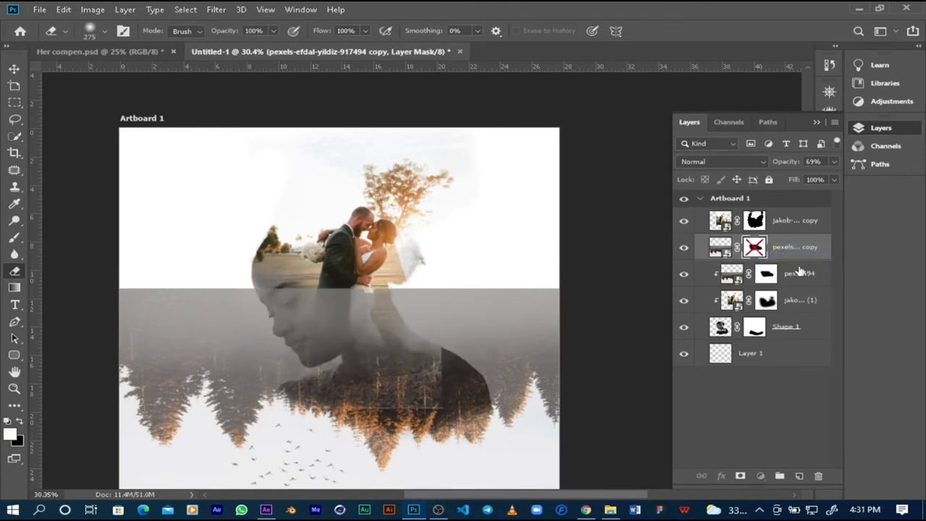
click(800, 271)
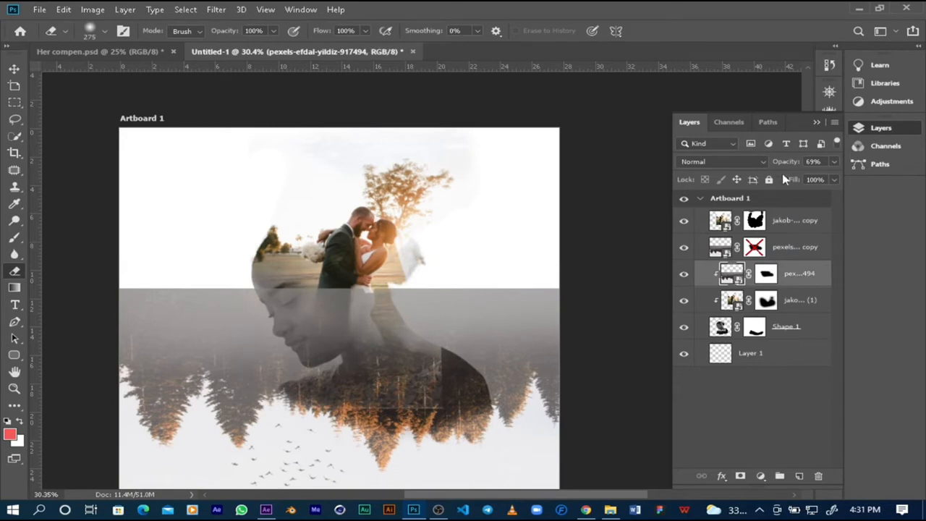
click(788, 254)
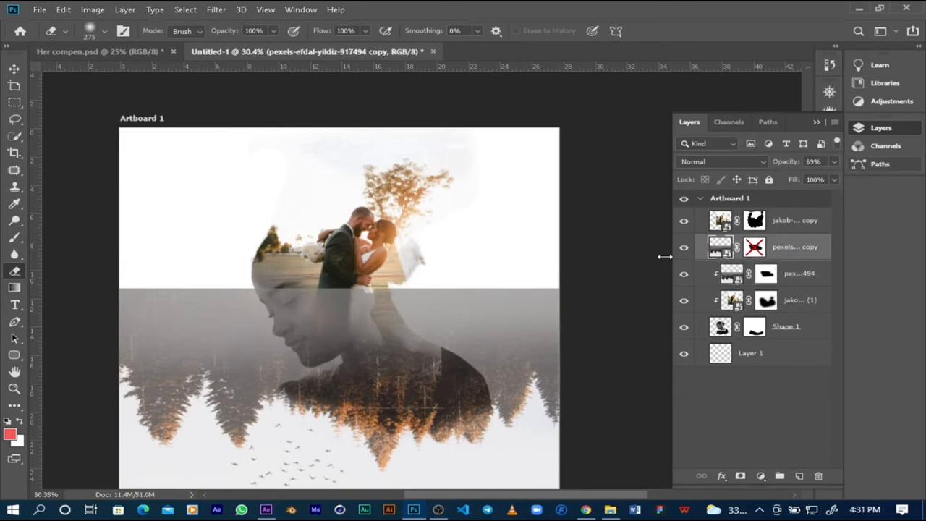
click(759, 248)
right_click(769, 311)
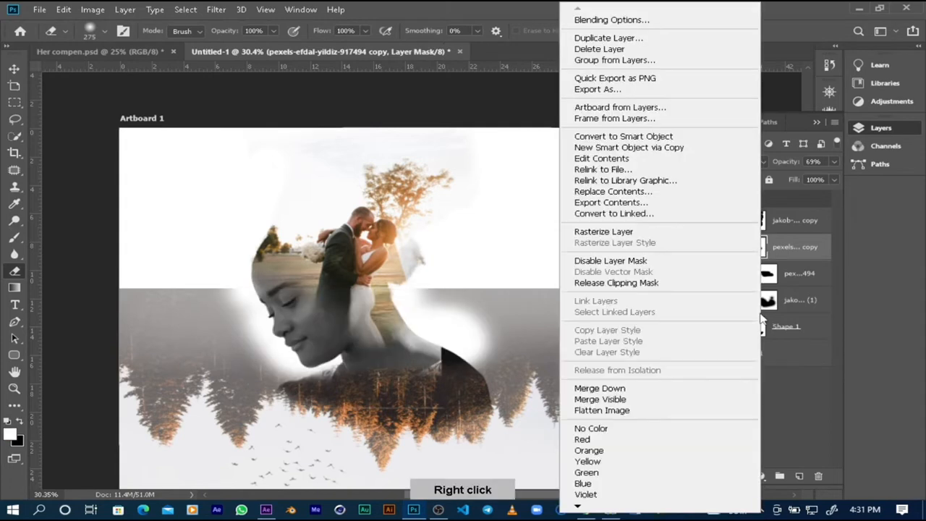
click(778, 253)
Delete the forest copy's layer mask and add a new blank mask to the layer.
right_click(758, 248)
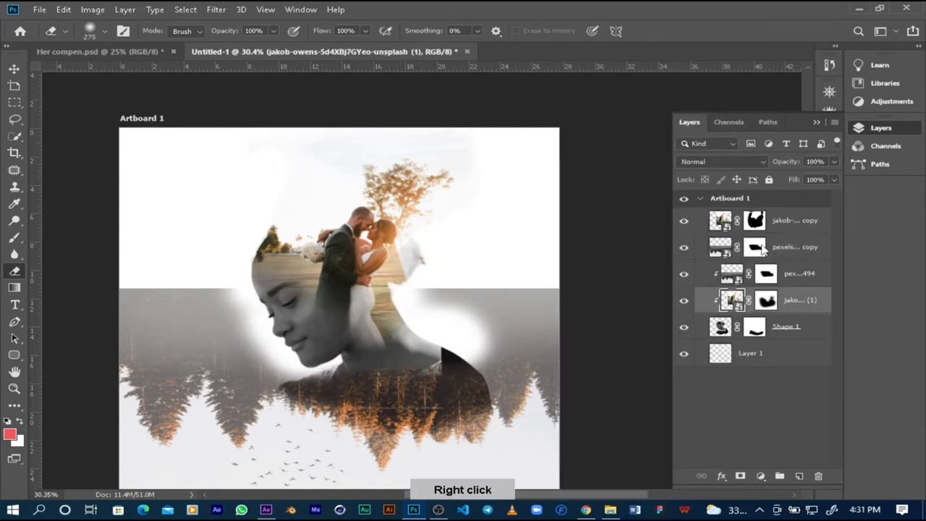
click(790, 272)
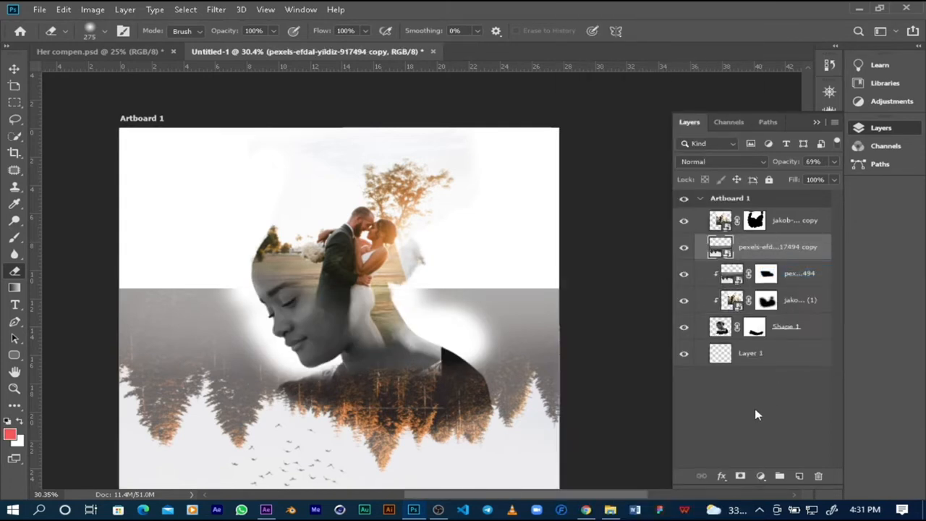
click(740, 476)
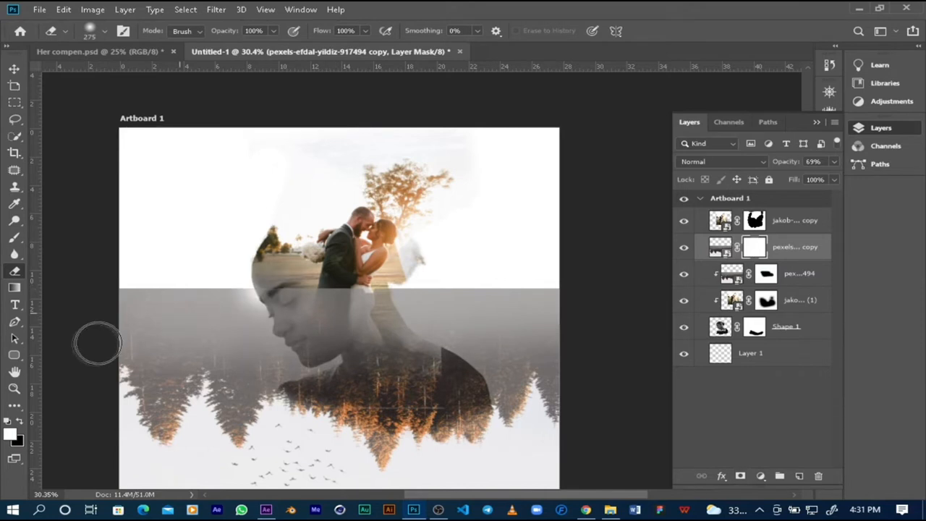
Erase the forest copy's mask around the woman's face and left of her shoulder, finishing the edges with a hard 124 px eraser.
mouse_move(97, 341)
mouse_down()
mouse_move(181, 294)
mouse_move(132, 384)
mouse_move(228, 283)
mouse_move(174, 372)
mouse_move(166, 408)
mouse_move(226, 360)
mouse_move(227, 382)
mouse_move(256, 355)
mouse_move(227, 397)
mouse_move(235, 406)
mouse_move(252, 378)
mouse_up()
right_click(255, 376)
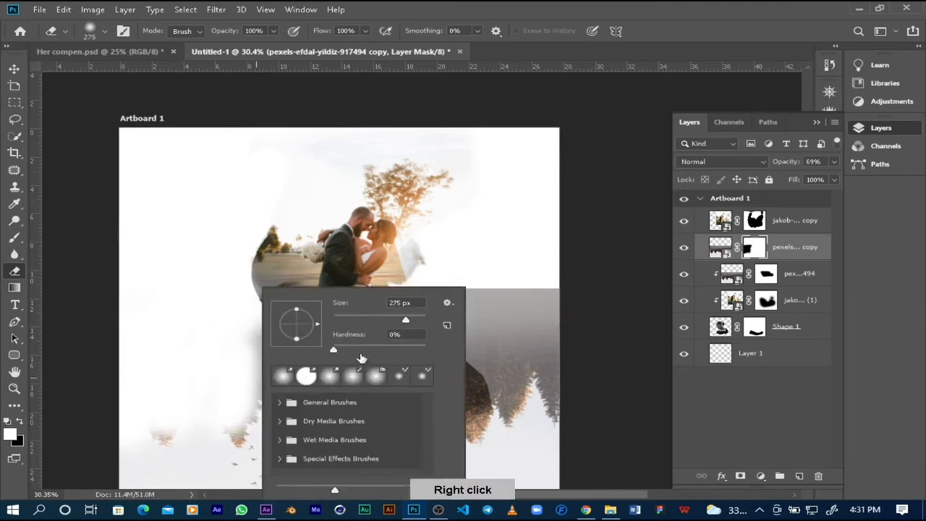
drag(369, 319, 379, 320)
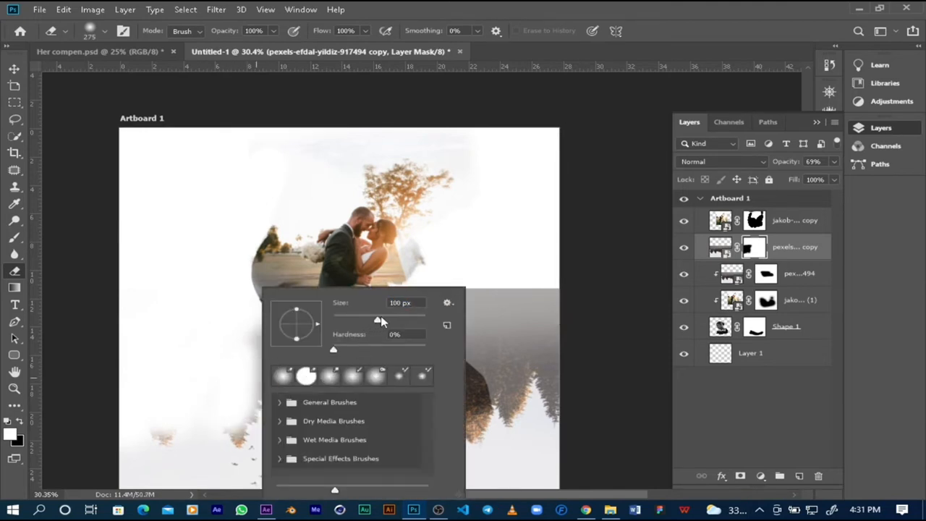
click(165, 345)
mouse_move(252, 333)
mouse_down()
mouse_move(244, 362)
mouse_move(296, 324)
mouse_move(262, 361)
mouse_move(272, 363)
mouse_move(254, 378)
mouse_move(282, 369)
mouse_move(253, 403)
mouse_move(267, 367)
mouse_move(251, 391)
mouse_move(260, 406)
mouse_move(263, 365)
mouse_move(261, 404)
mouse_move(257, 383)
mouse_move(302, 367)
mouse_up()
key(ctrl+z)
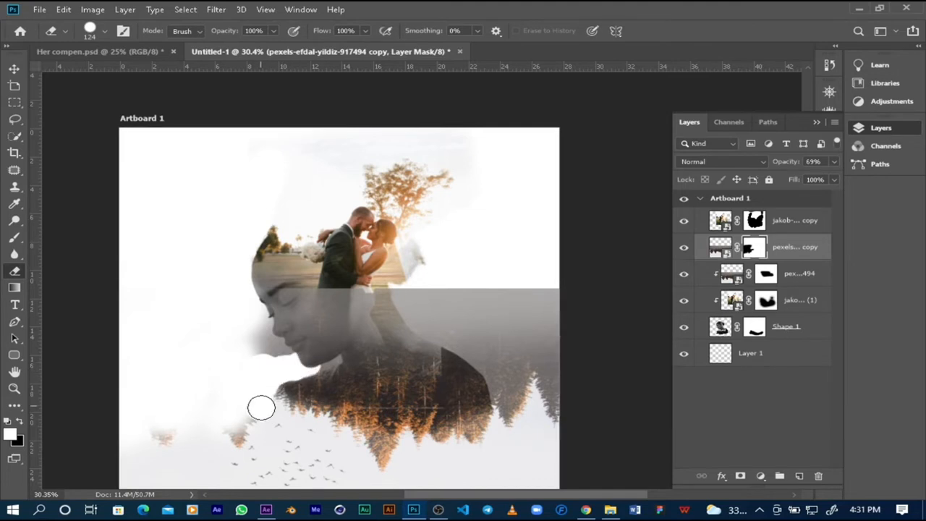
mouse_move(241, 422)
mouse_down()
mouse_move(98, 447)
mouse_move(228, 432)
mouse_move(204, 427)
mouse_up()
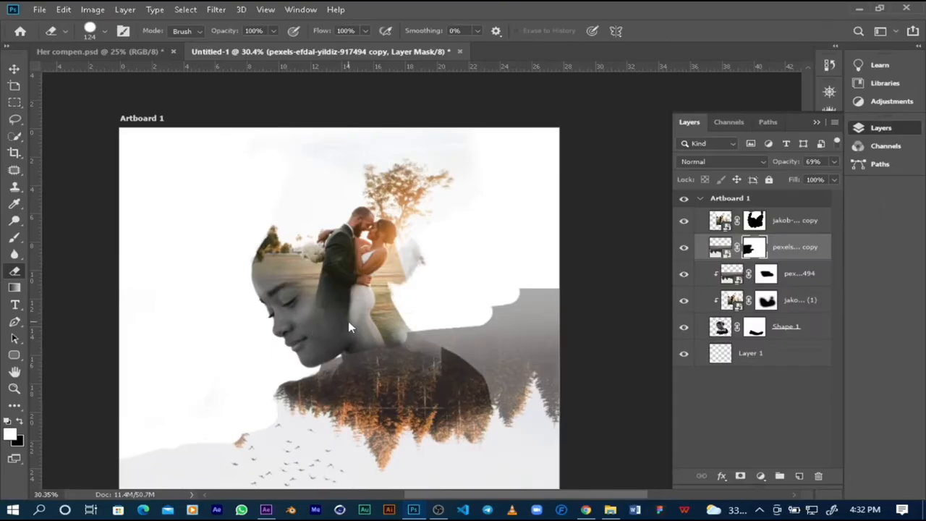
Set the eraser hardness to 0% and erase the forest copy beside the woman's nape and above her back shoulder.
right_click(428, 293)
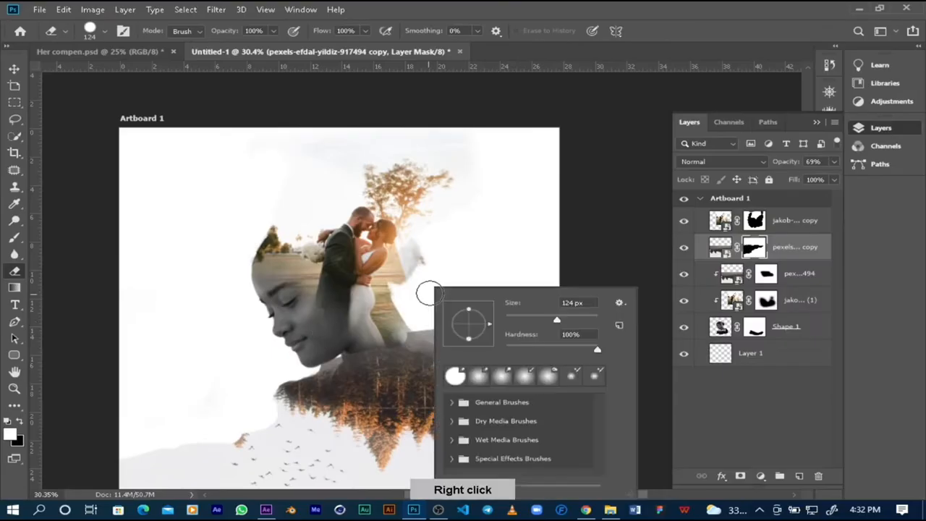
drag(528, 350, 494, 350)
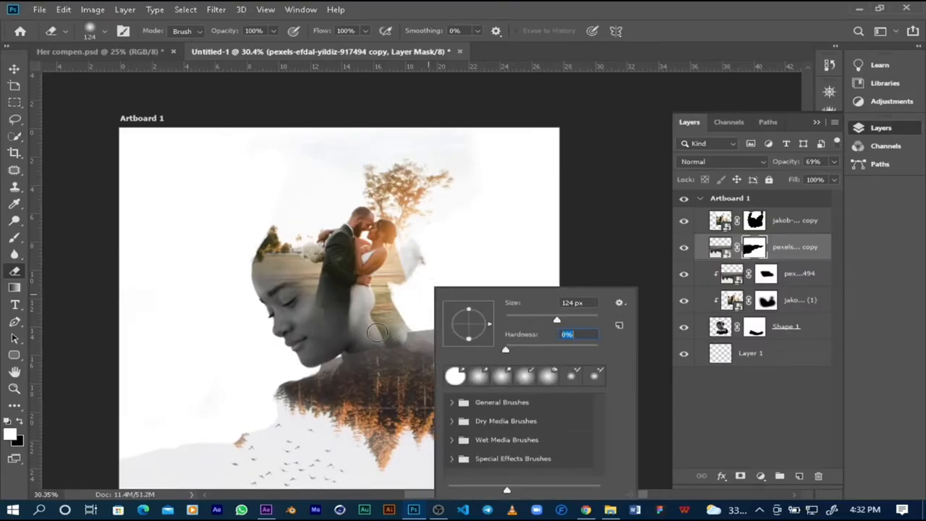
key(Return)
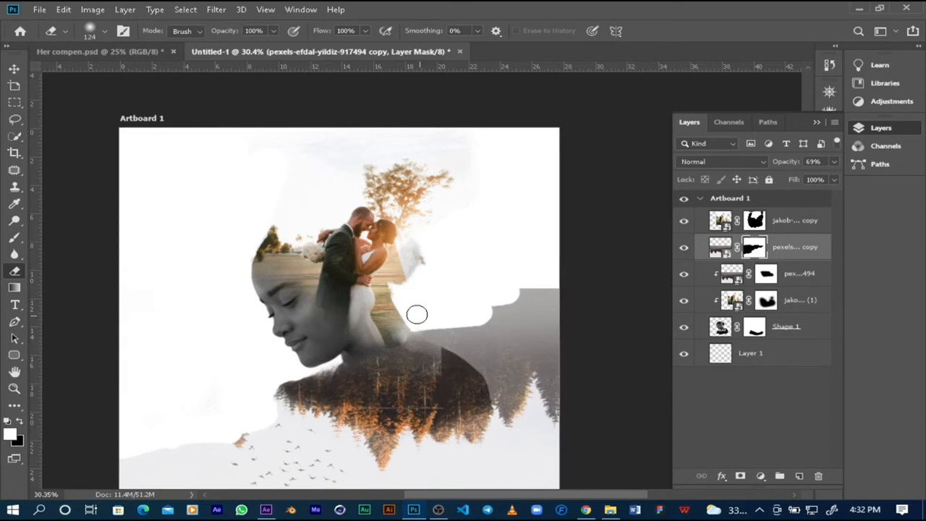
mouse_move(447, 340)
mouse_down()
mouse_move(475, 331)
mouse_move(457, 356)
mouse_up()
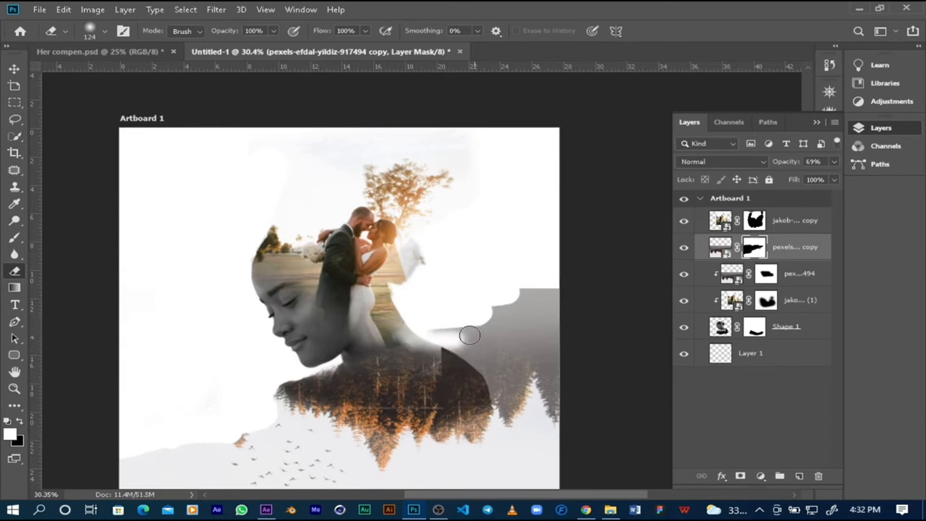
drag(471, 352, 480, 341)
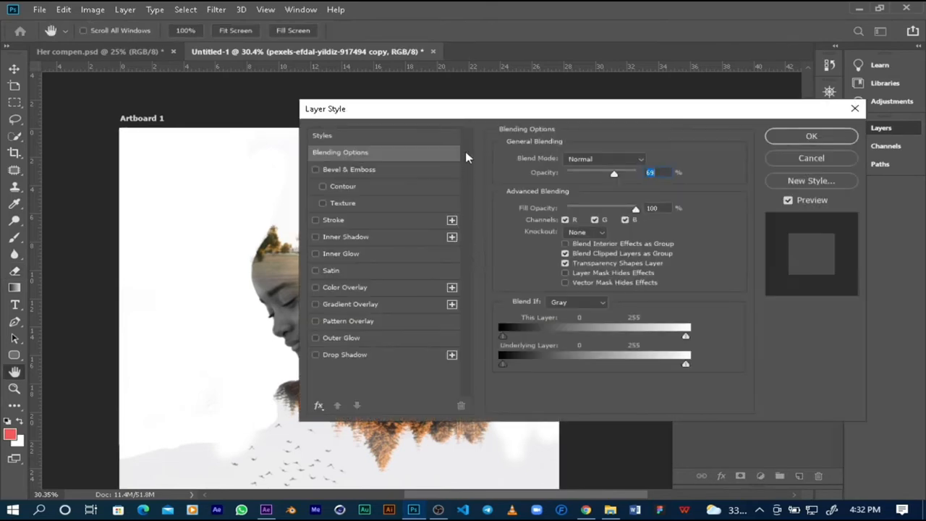
In the forest copy's Blending Options, lower the This Layer white point under Blend If to drop the pale background.
right_click(489, 108)
drag(487, 116, 629, 106)
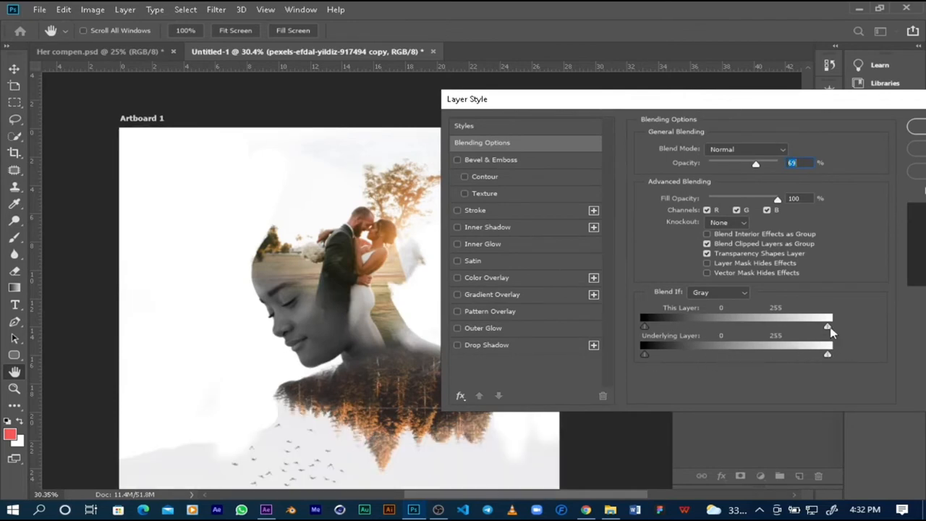
drag(826, 332, 769, 340)
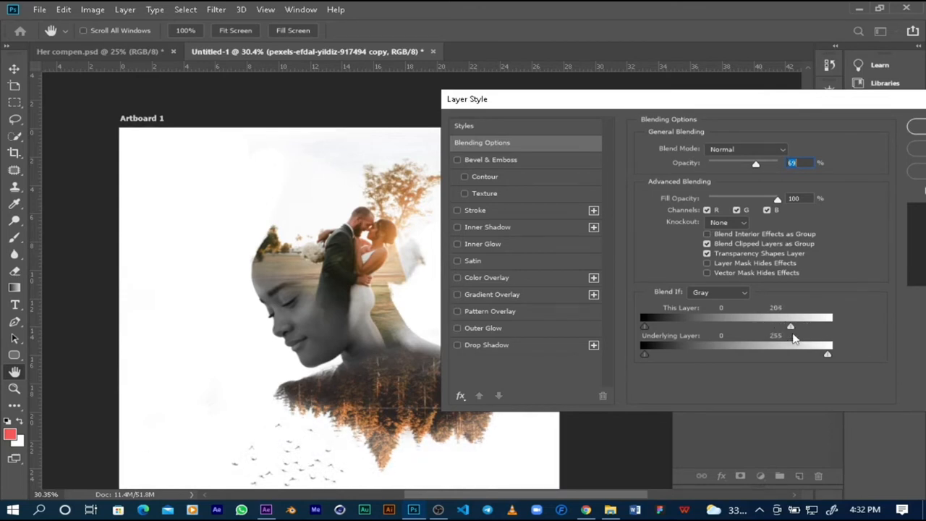
drag(722, 335, 807, 340)
click(916, 127)
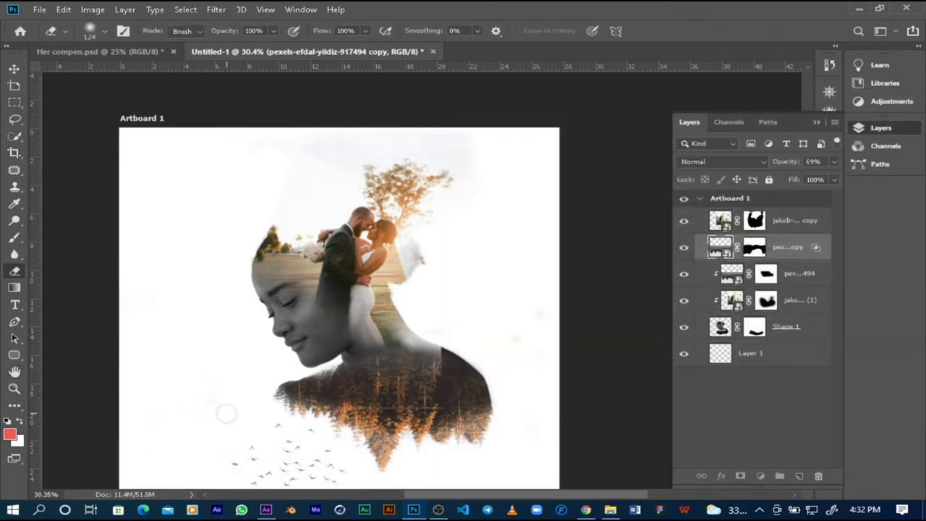
Erase the birds beneath the portrait from the forest copy's mask and raise the layer's opacity to 100%.
mouse_move(268, 434)
mouse_down()
mouse_move(316, 439)
mouse_move(335, 467)
mouse_move(280, 446)
mouse_move(245, 448)
mouse_move(235, 473)
mouse_move(308, 456)
mouse_move(233, 484)
mouse_move(333, 476)
mouse_move(279, 485)
mouse_move(327, 465)
mouse_up()
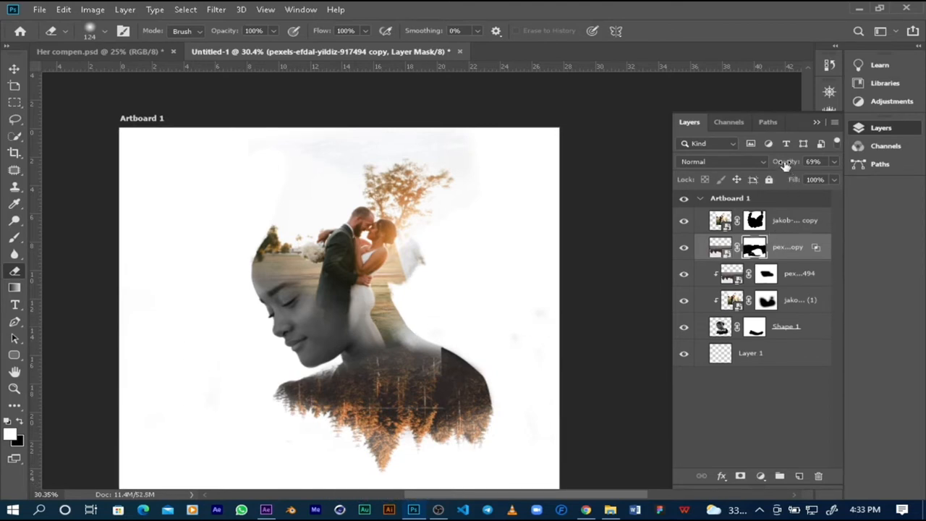
drag(785, 165, 854, 165)
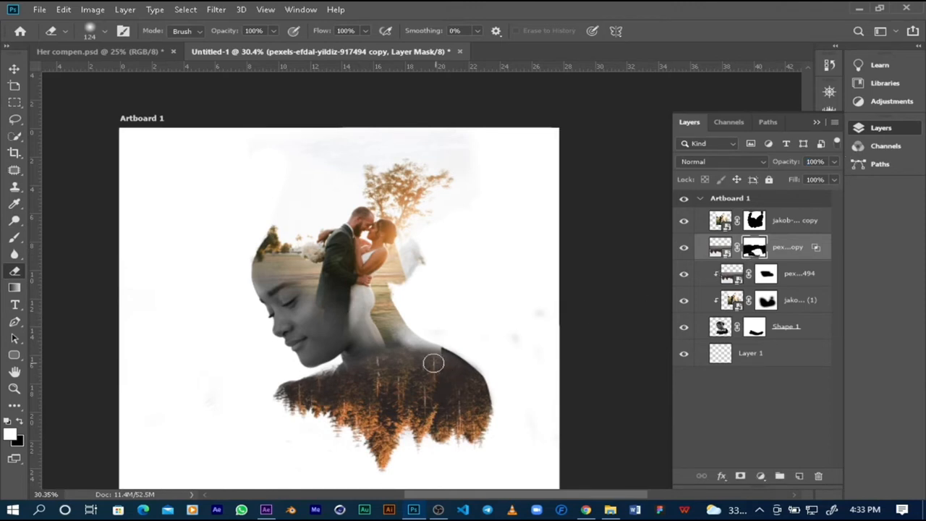
key(x)
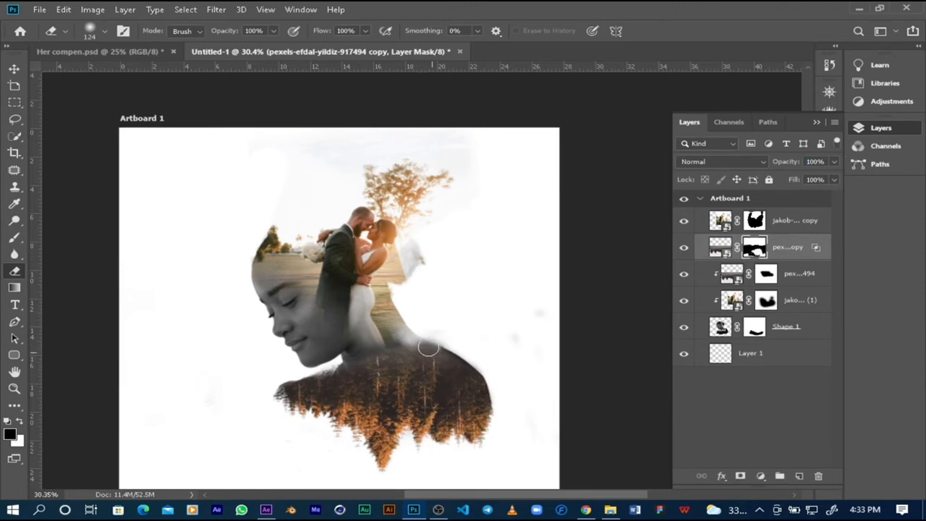
mouse_move(428, 348)
mouse_down()
mouse_move(398, 348)
mouse_move(418, 335)
mouse_up()
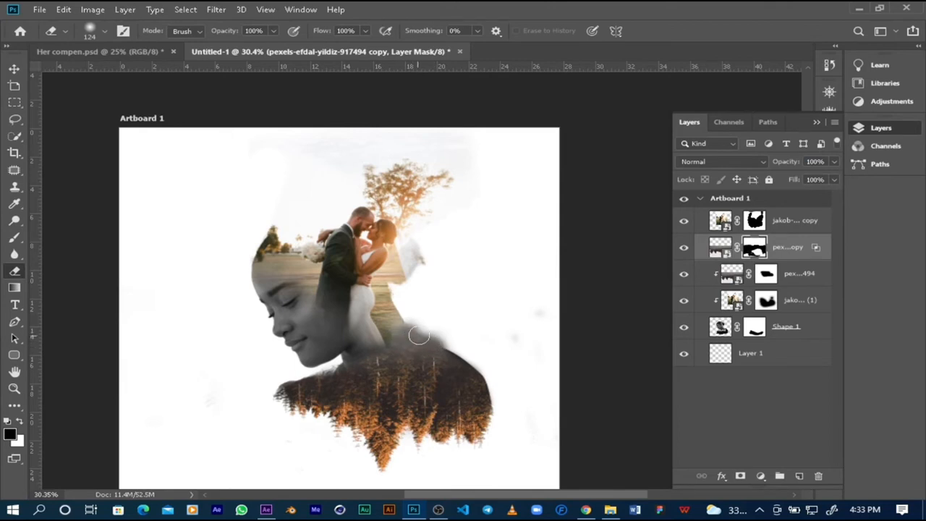
key(ctrl+z)
key(ctrl+z)
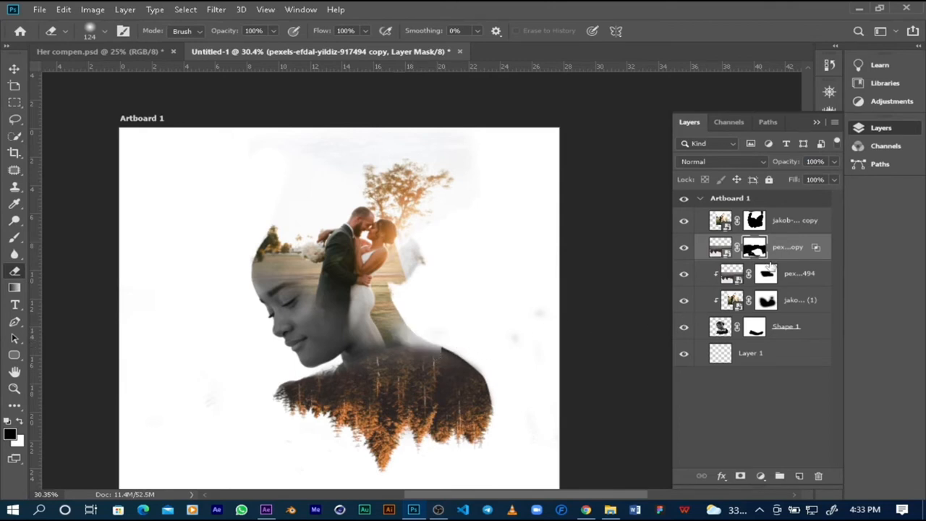
Select the Shape 1 layer mask and touch up the woman's shoulder edge with a 97 px eraser.
click(755, 326)
key(x)
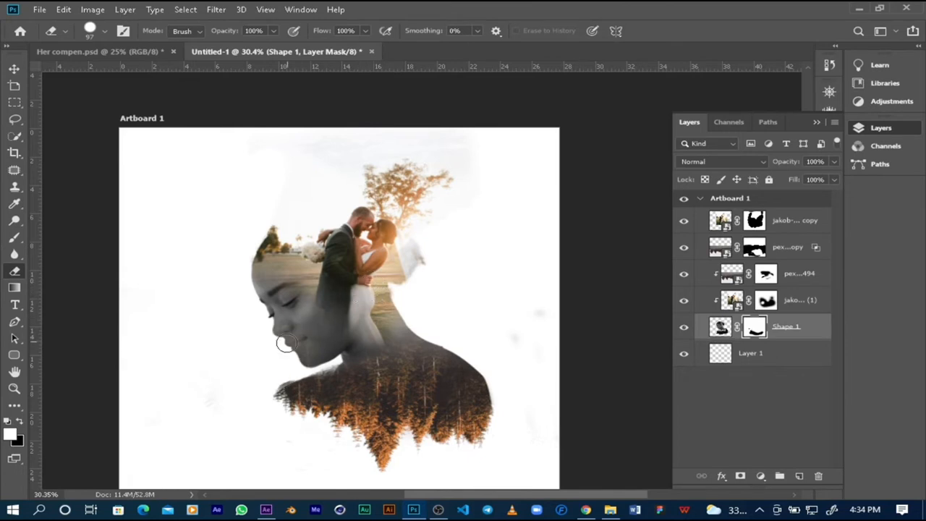
key(v)
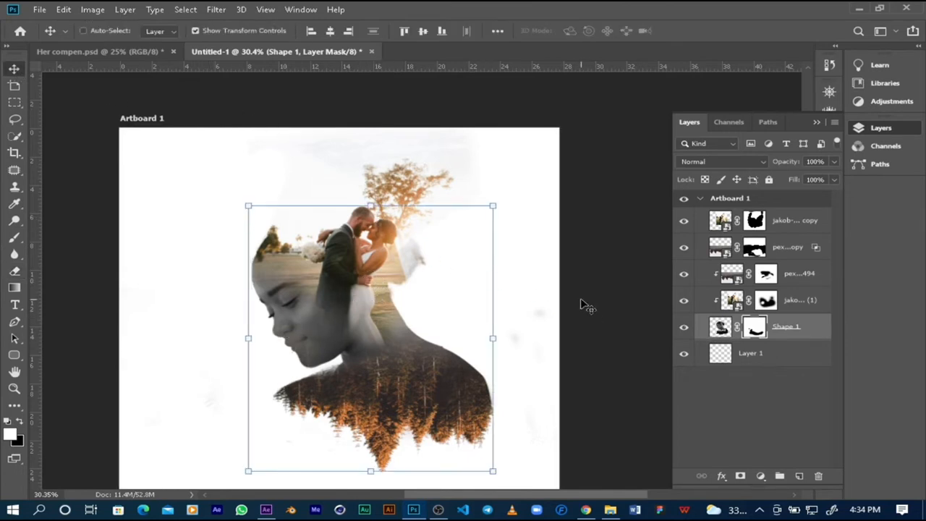
Duplicate the forest copy layer, turn the duplicate upright, and place its trees beside and above the woman's forehead.
click(786, 296)
click(784, 259)
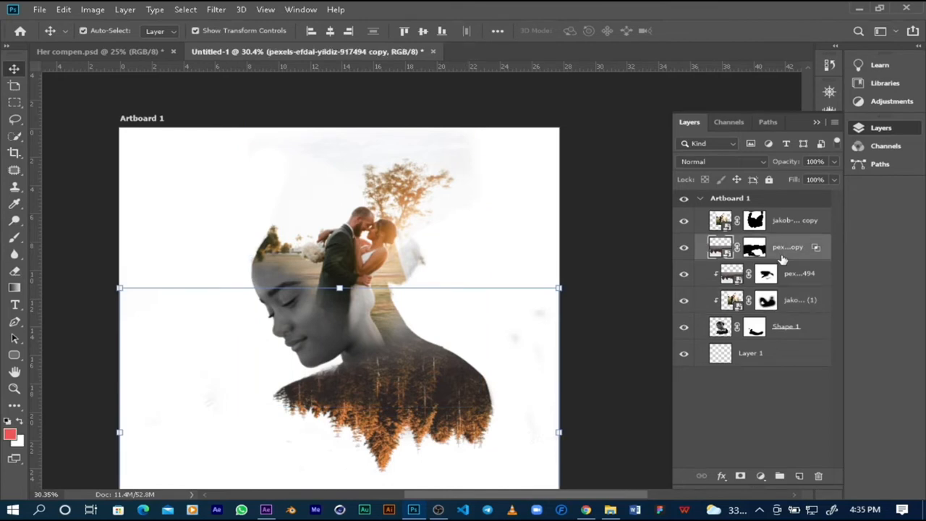
key(ctrl+j)
drag(440, 337, 345, 203)
drag(490, 154, 253, 319)
key(Return)
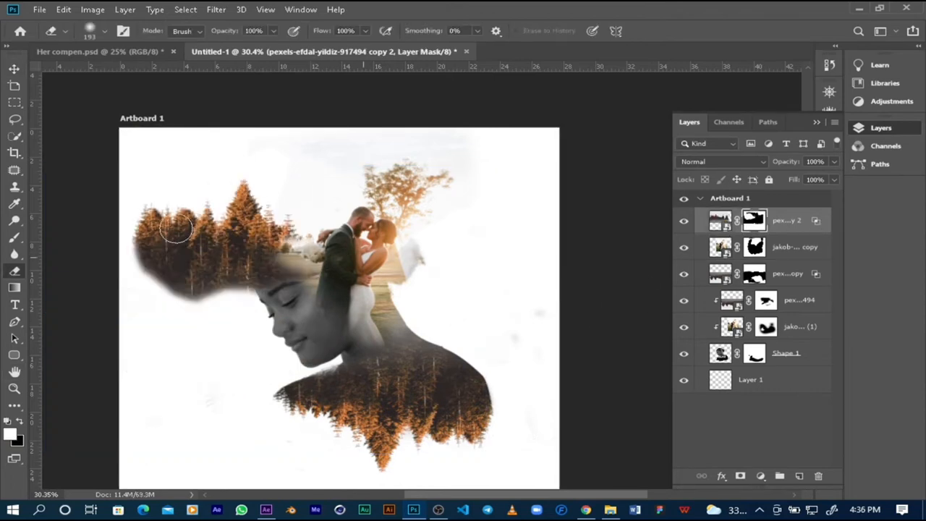
Erase the trees on the second forest copy's mask with a soft 193 px eraser and paint its birds back in above the head.
mouse_move(170, 232)
mouse_down()
mouse_move(230, 211)
mouse_move(297, 250)
mouse_move(243, 192)
mouse_move(160, 264)
mouse_move(139, 217)
mouse_move(199, 299)
mouse_move(118, 258)
mouse_up()
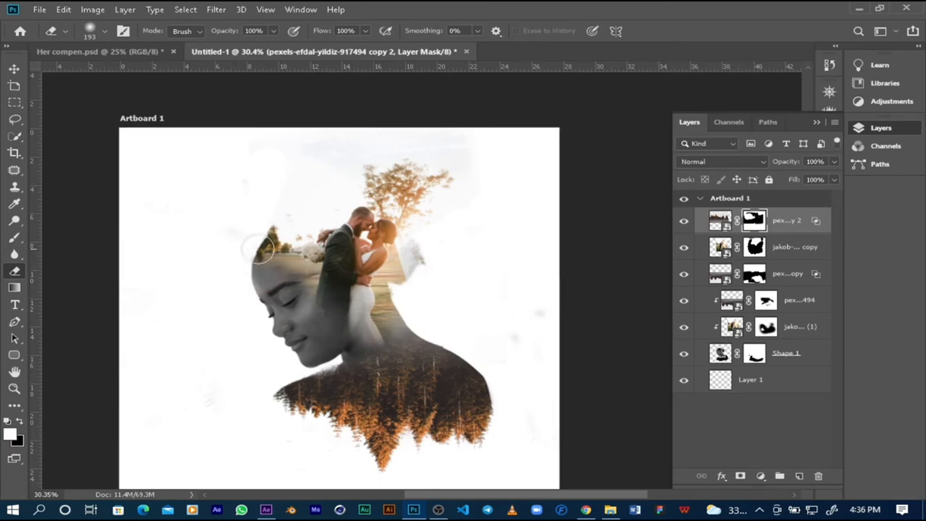
key(x)
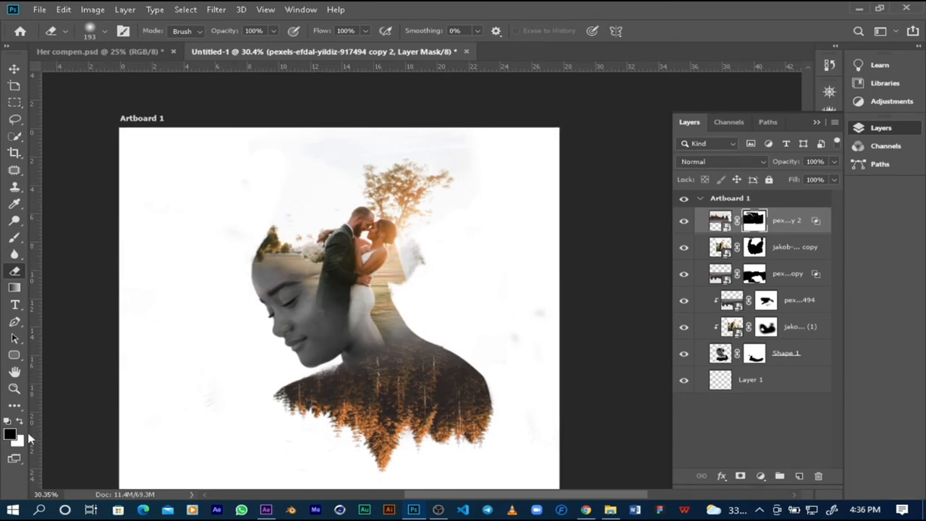
mouse_move(290, 184)
mouse_down()
mouse_move(321, 193)
mouse_move(282, 190)
mouse_move(337, 174)
mouse_move(370, 185)
mouse_move(322, 224)
mouse_move(289, 197)
mouse_up()
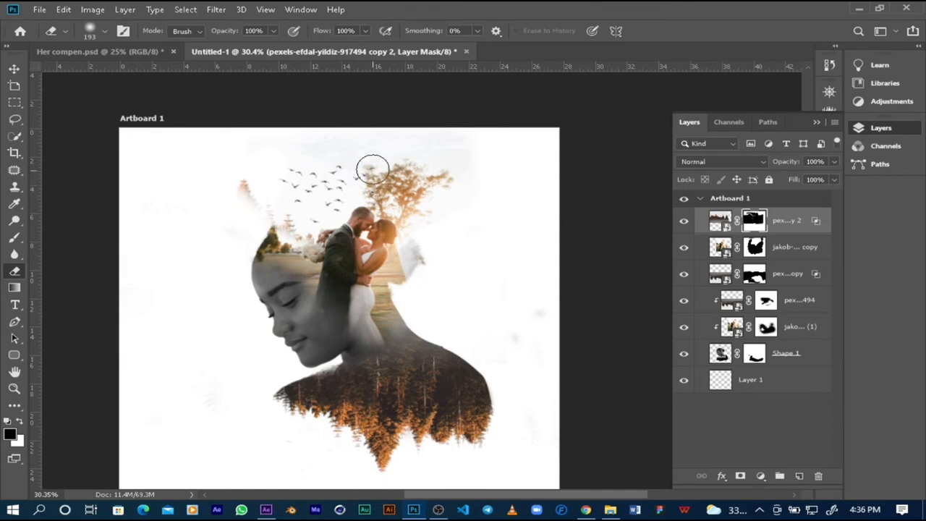
click(20, 429)
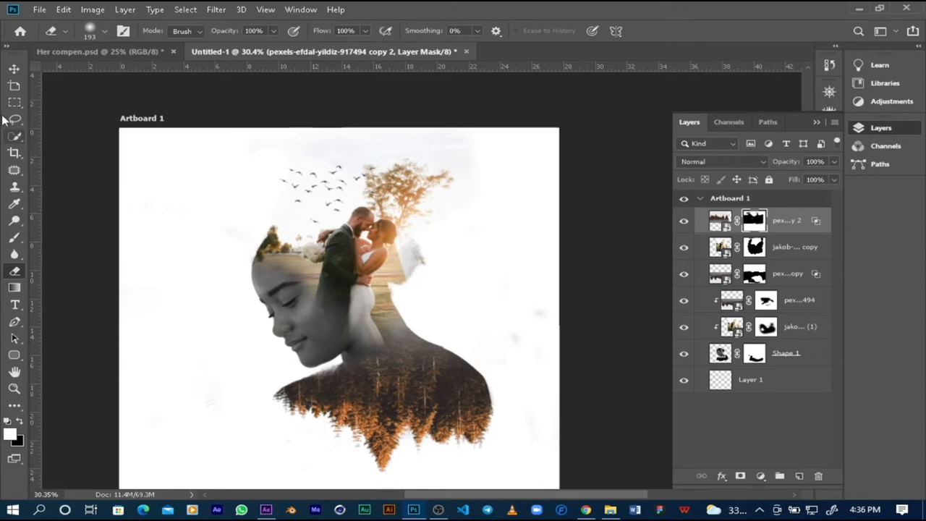
Move the birds slightly up and left, and erase the forest remnants near the woman's forehead.
click(13, 68)
drag(325, 186, 298, 177)
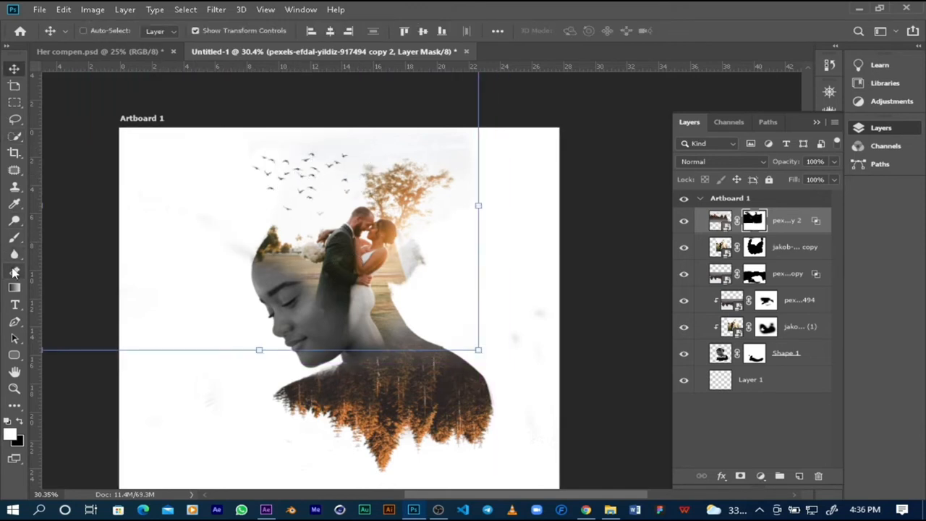
click(14, 272)
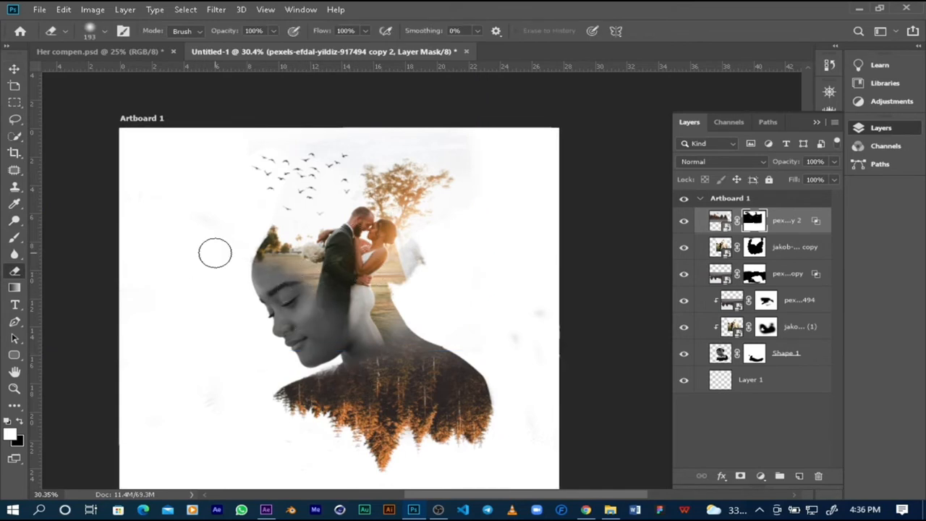
click(14, 71)
click(14, 272)
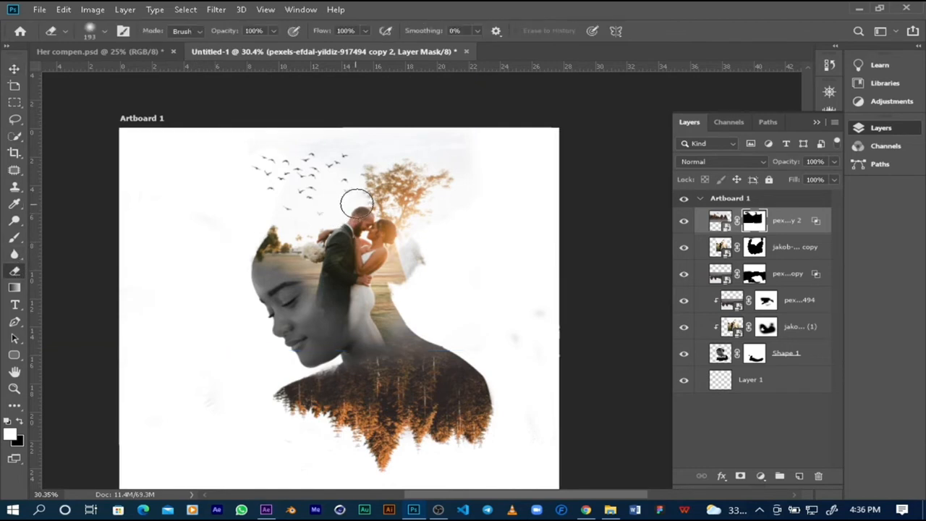
Thin out the flock by erasing individual birds with a 70 px and a 28 px soft eraser.
key(bracketleft)
key(bracketleft)
key(bracketleft)
key(bracketleft)
key(bracketleft)
key(bracketleft)
key(bracketleft)
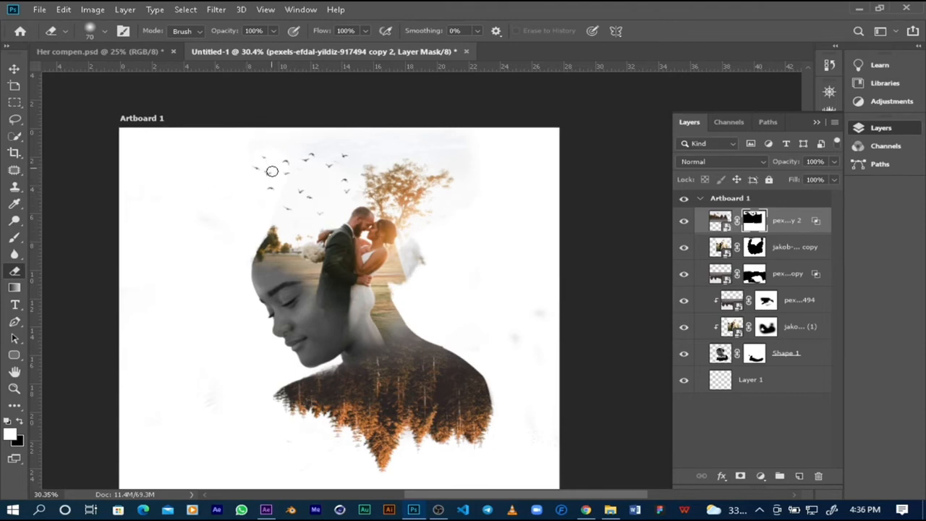
right_click(331, 156)
drag(441, 188, 423, 186)
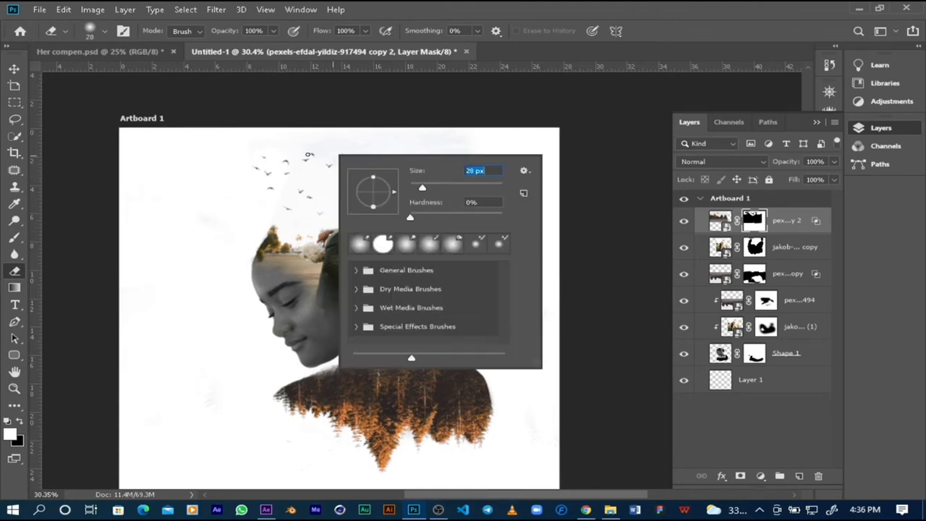
drag(308, 155, 316, 154)
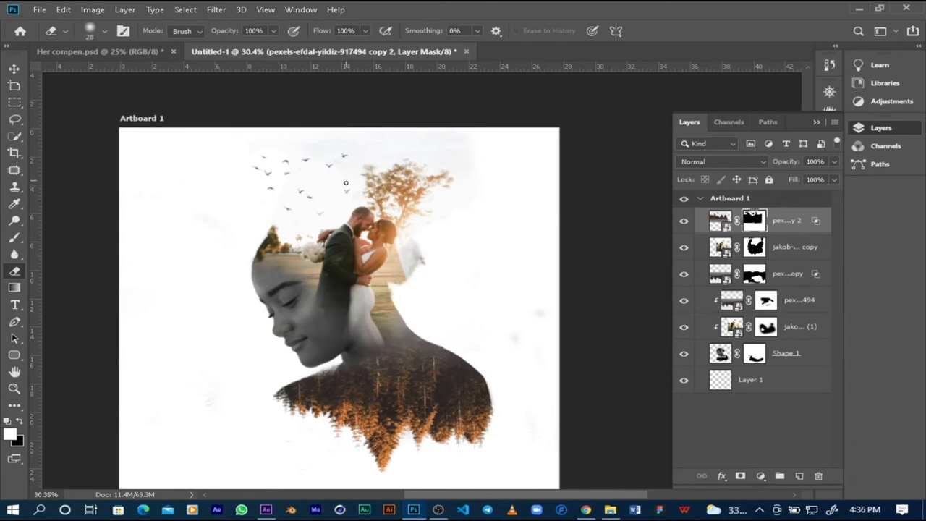
Shift the remaining birds slightly right and up, closer to the tree.
click(14, 68)
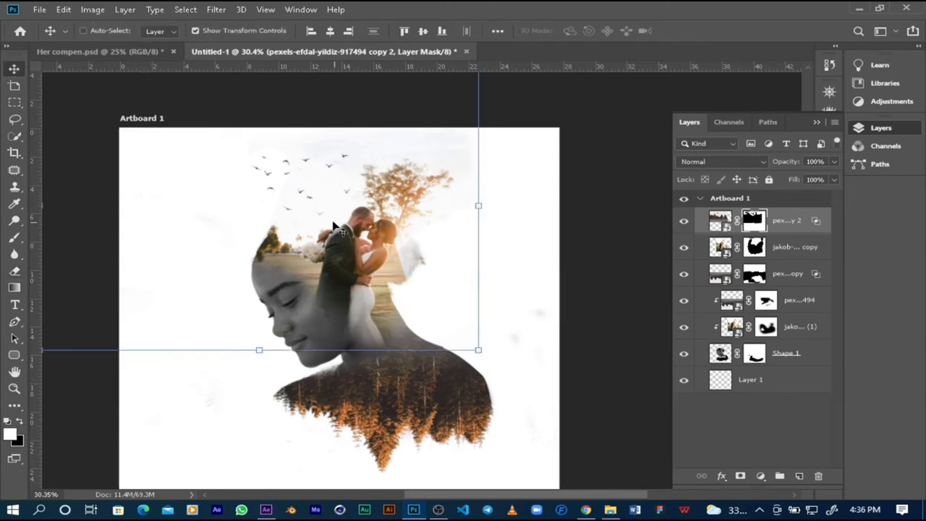
drag(340, 226, 365, 219)
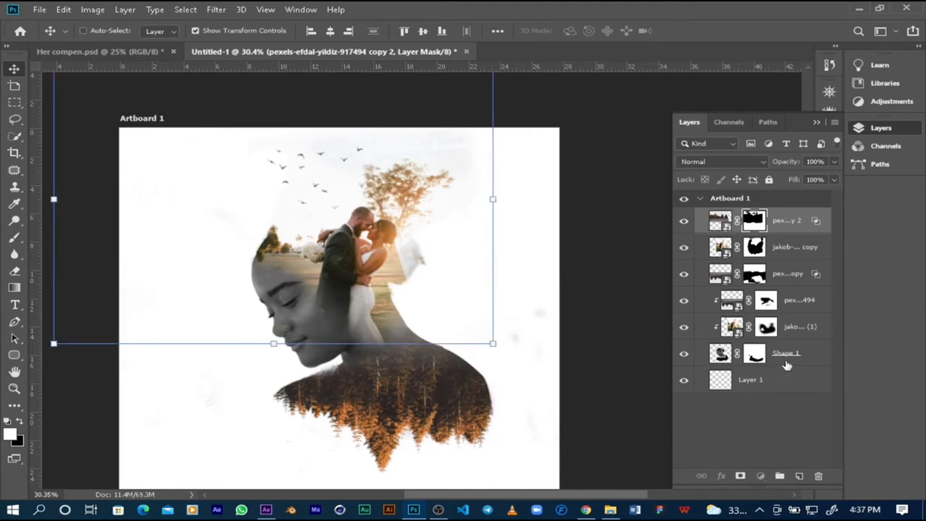
Select all layers from the second forest copy down to Shape 1 and stamp the visible composite onto a new layer.
shift+click(772, 362)
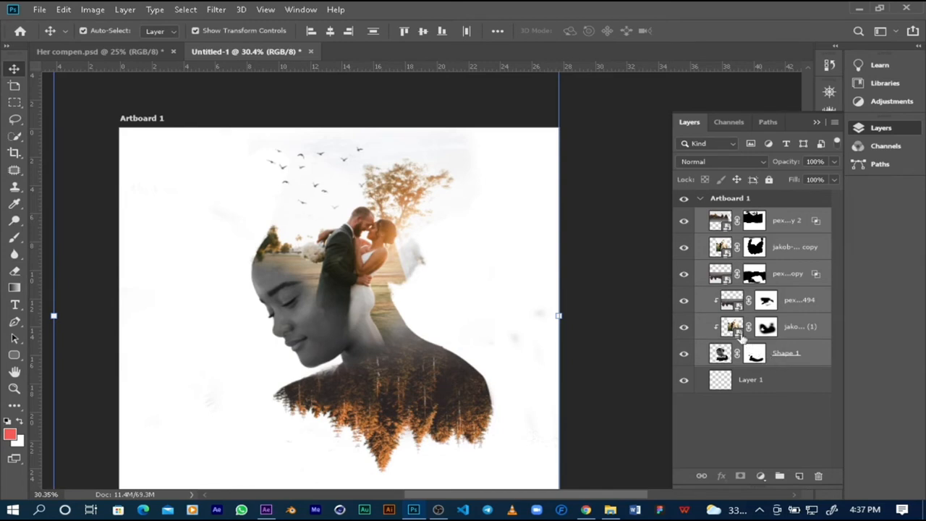
key(ctrl+alt+shift+e)
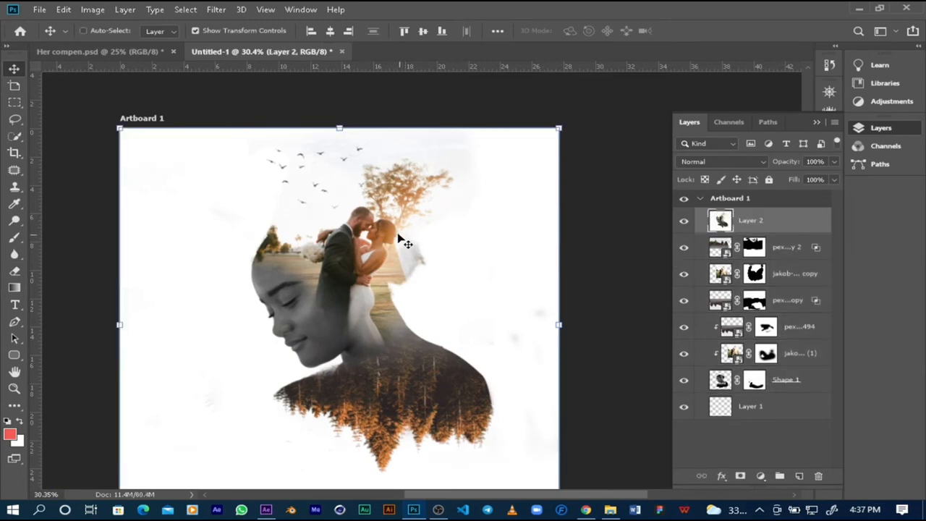
Add a Hue/Saturation adjustment layer above the stamped composite layer.
click(818, 122)
drag(809, 213, 808, 230)
key(z)
key(ctrl+0)
click(878, 127)
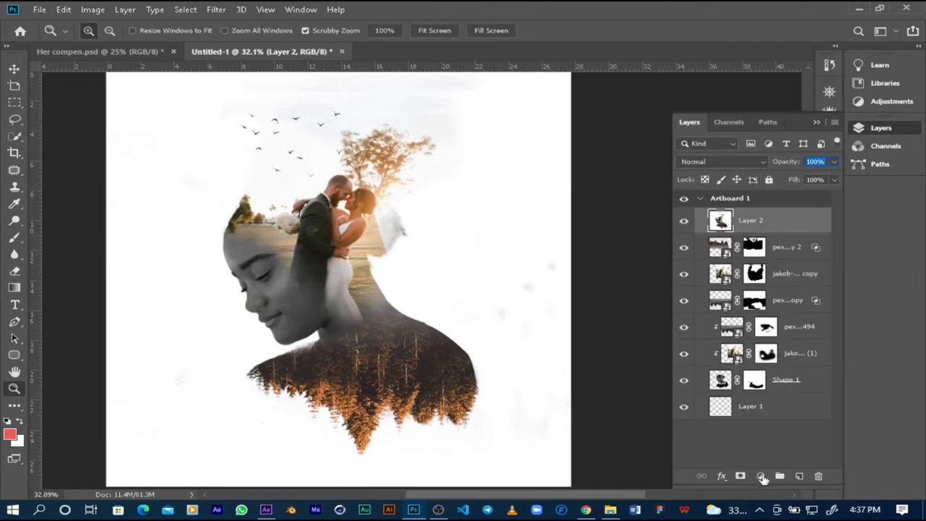
click(760, 476)
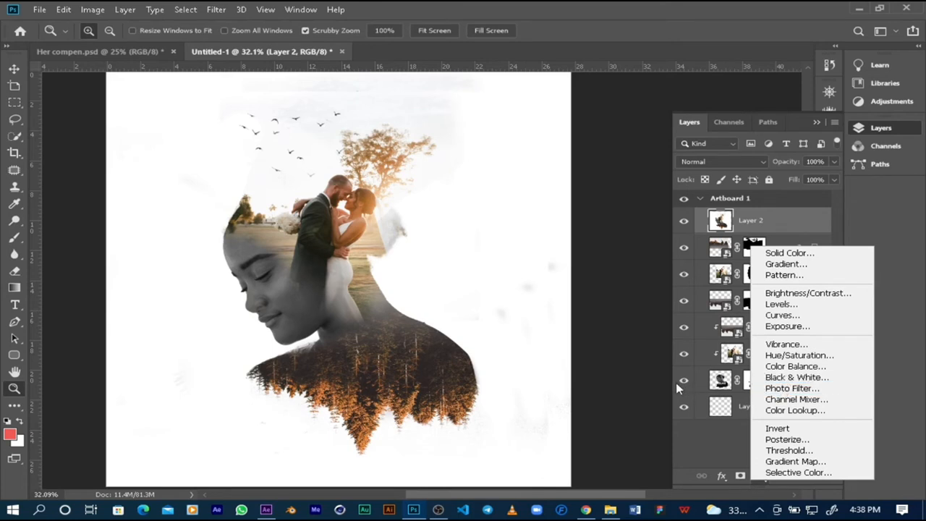
click(786, 356)
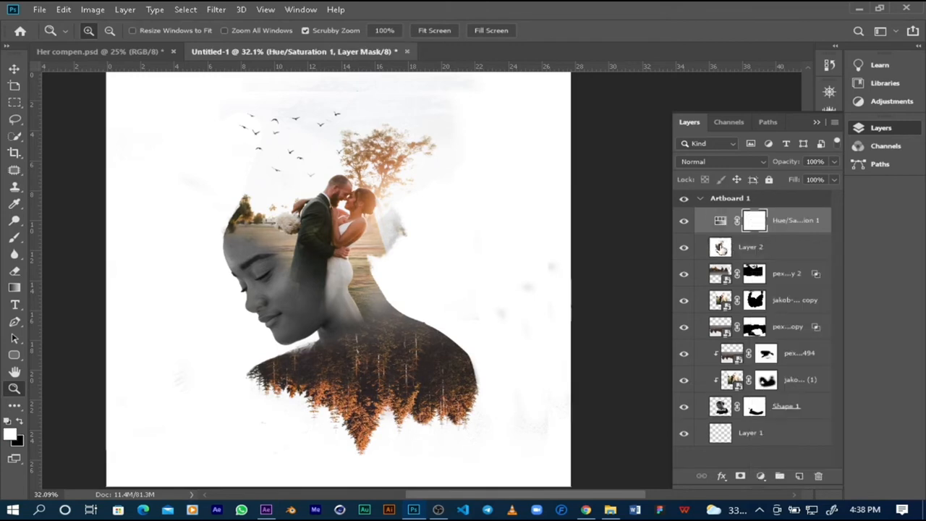
Open the stamped composite in the Camera Raw Filter and set Temperature to -12, Texture to +20 and Clarity to +18.
click(196, 10)
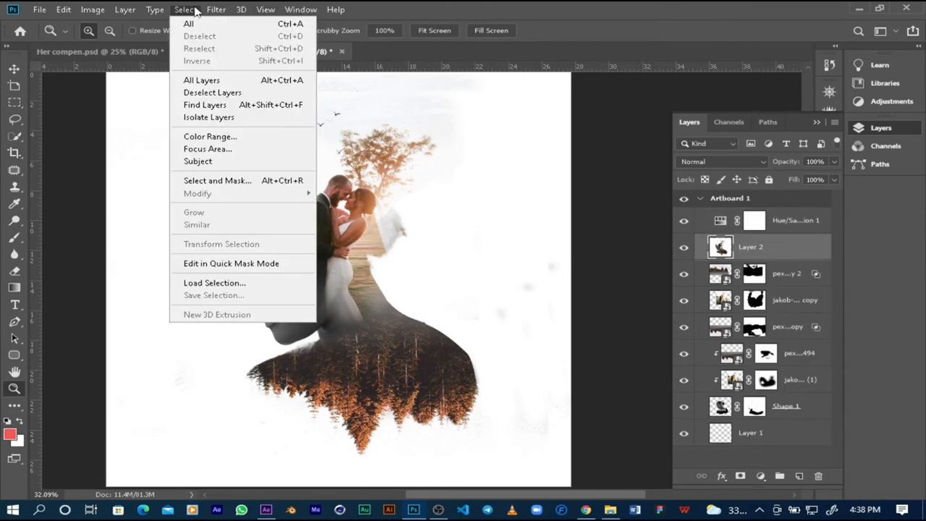
mouse_move(216, 9)
click(229, 89)
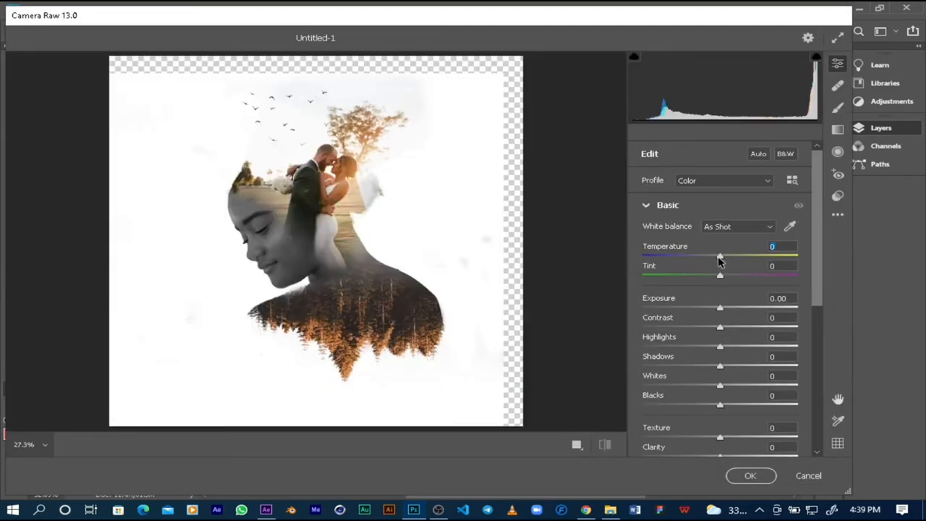
drag(716, 257, 711, 260)
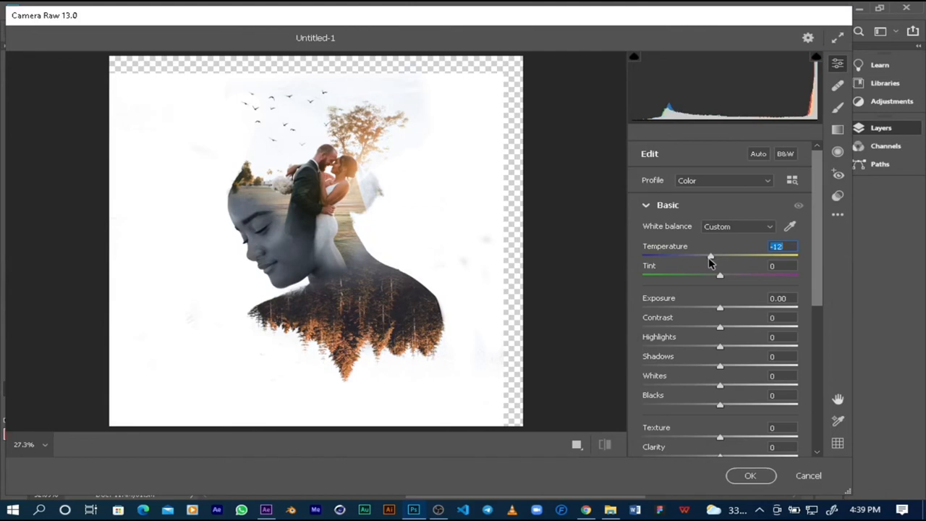
drag(815, 255, 815, 319)
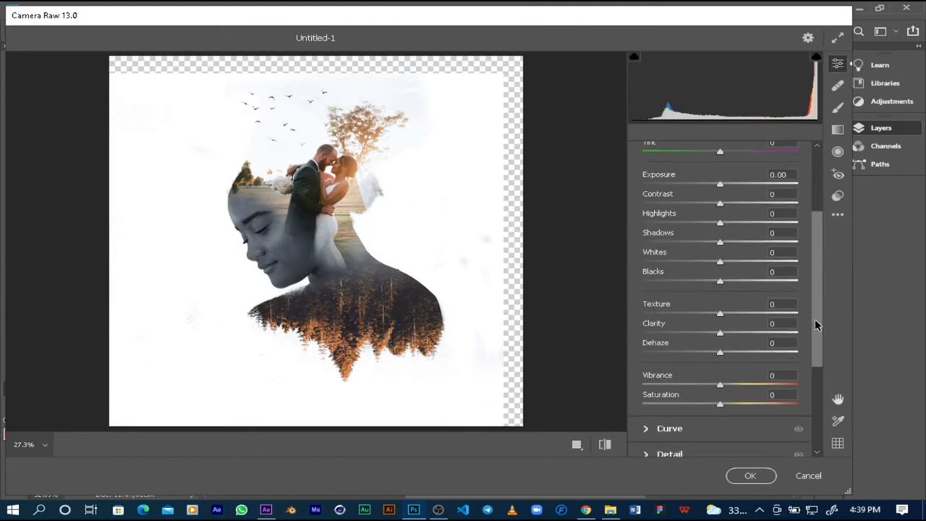
click(736, 314)
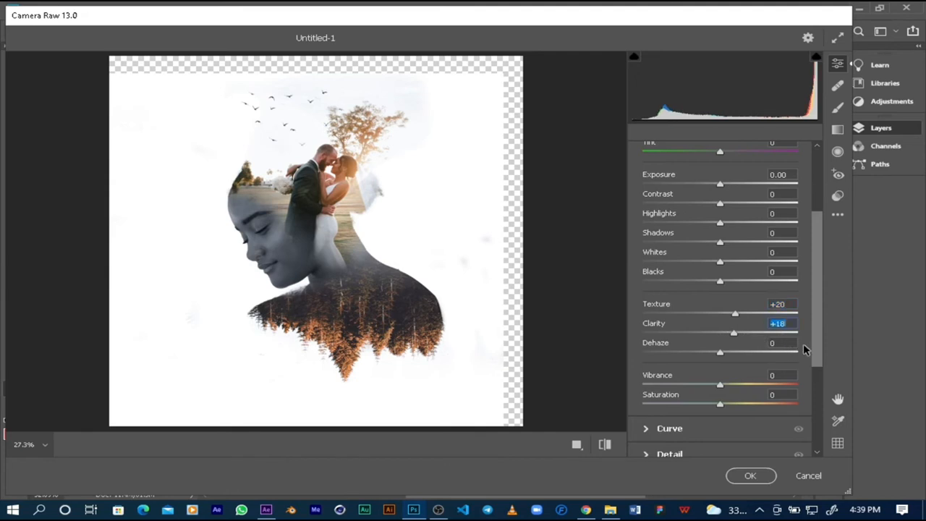
Add film grain to the composite by setting the Grain effect to 6, and inspect the face at 100%.
scroll(803, 344, down, 3)
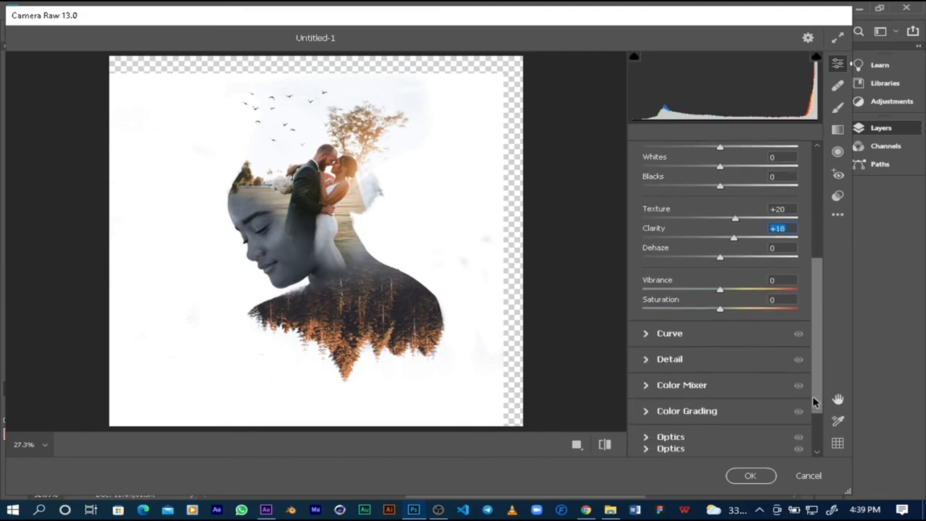
drag(814, 399, 814, 414)
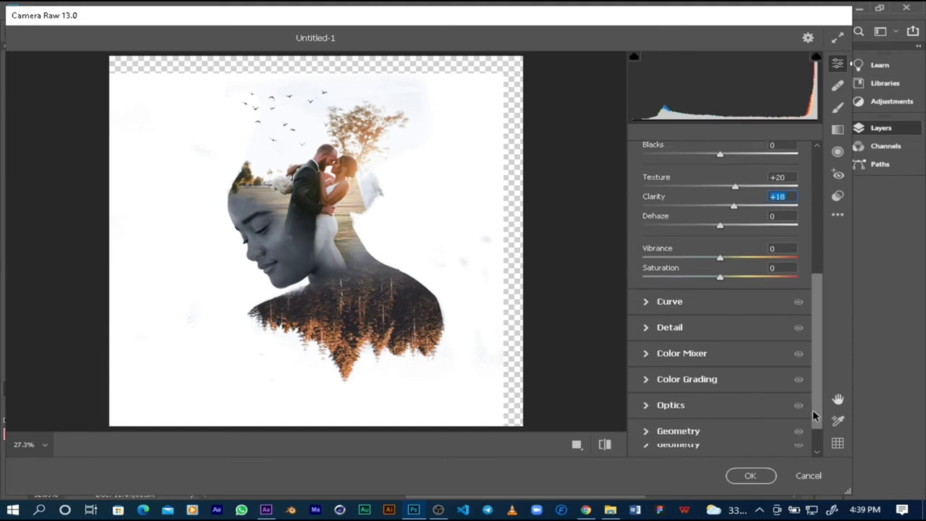
click(656, 333)
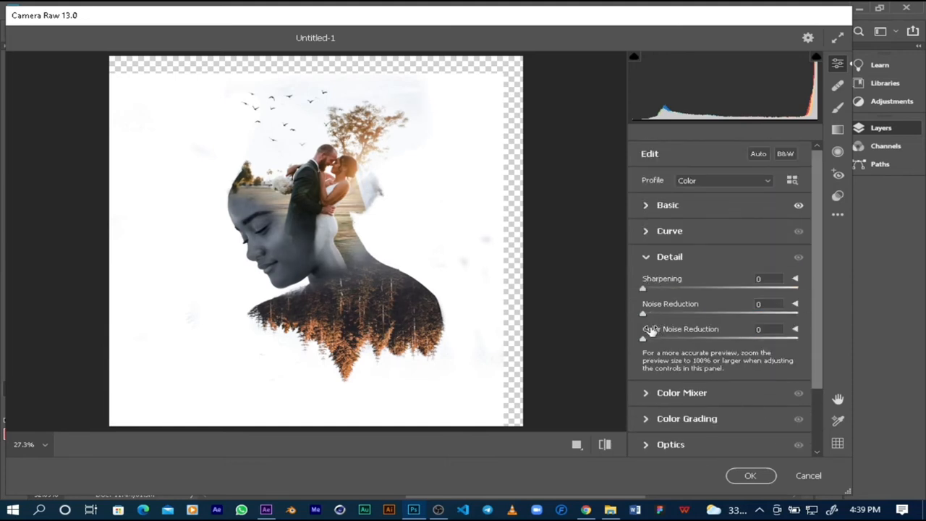
drag(815, 370, 815, 409)
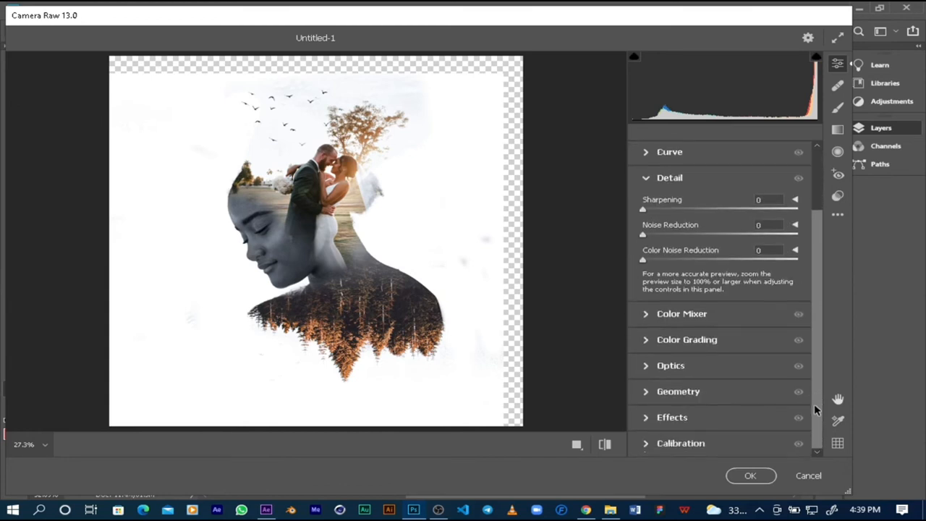
click(652, 422)
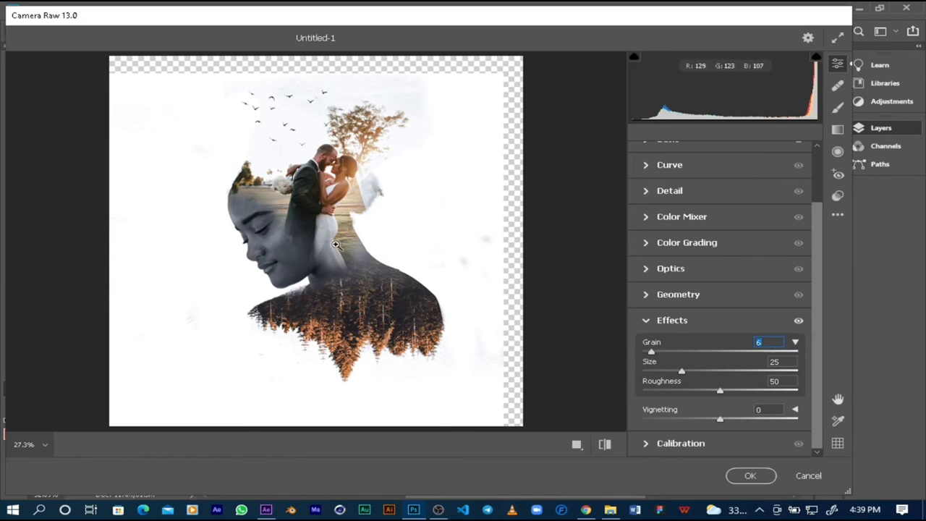
click(305, 243)
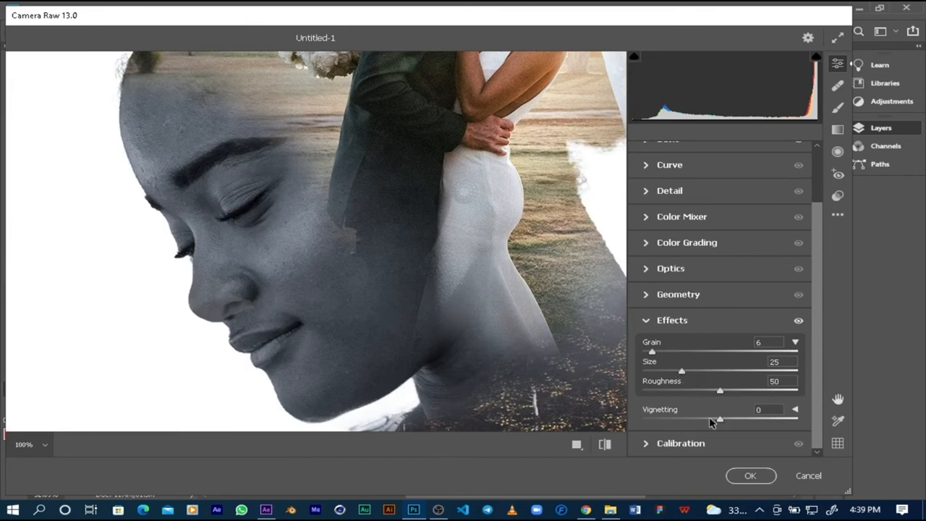
Set the Vignetting effect to +3 and apply the Camera Raw adjustments to the composite.
click(731, 419)
click(429, 317)
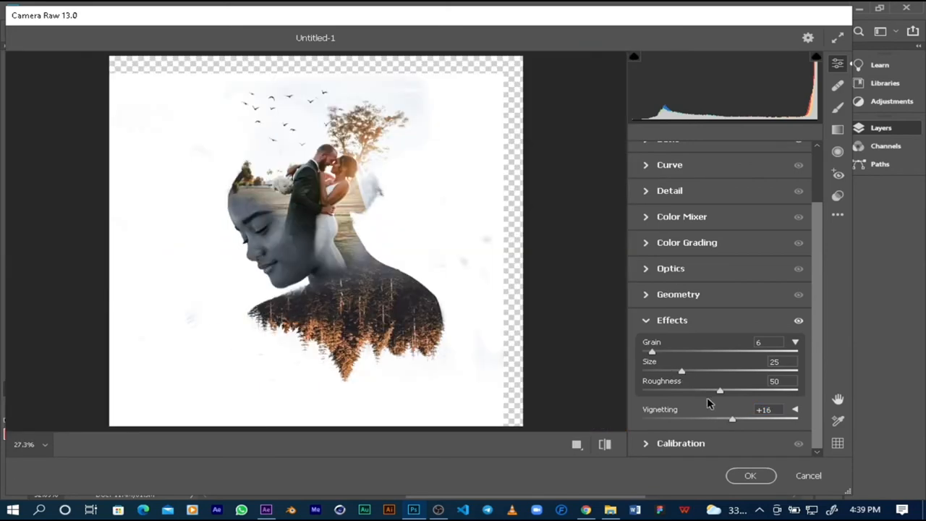
mouse_move(732, 419)
mouse_down()
mouse_move(717, 420)
mouse_move(727, 418)
mouse_up()
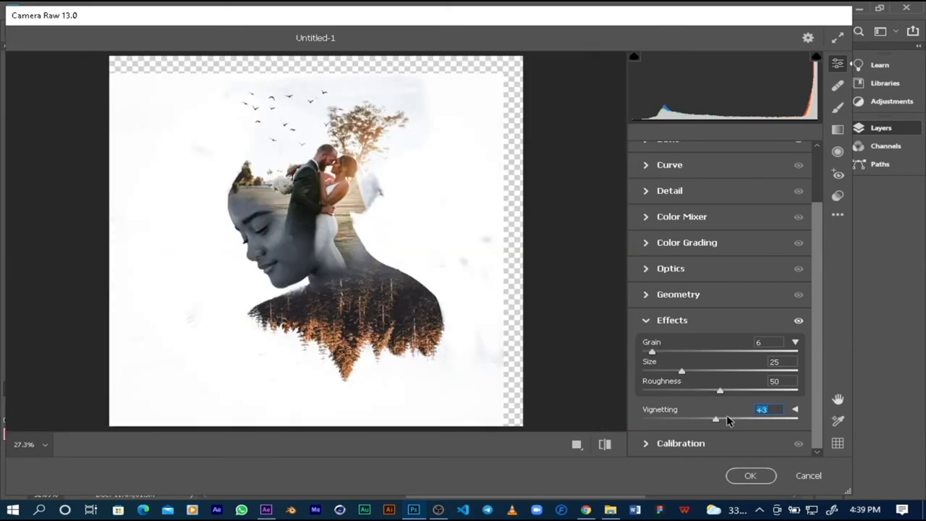
click(762, 474)
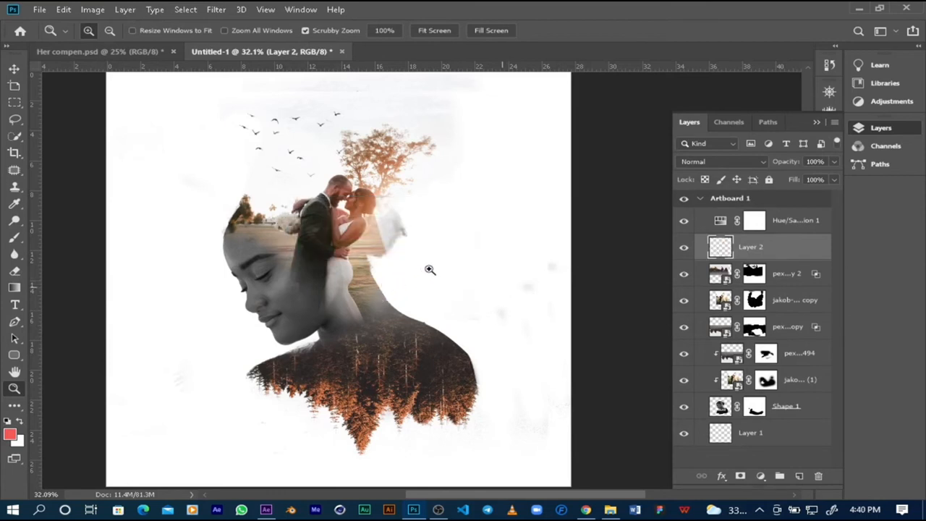
scroll(460, 269, down, 1)
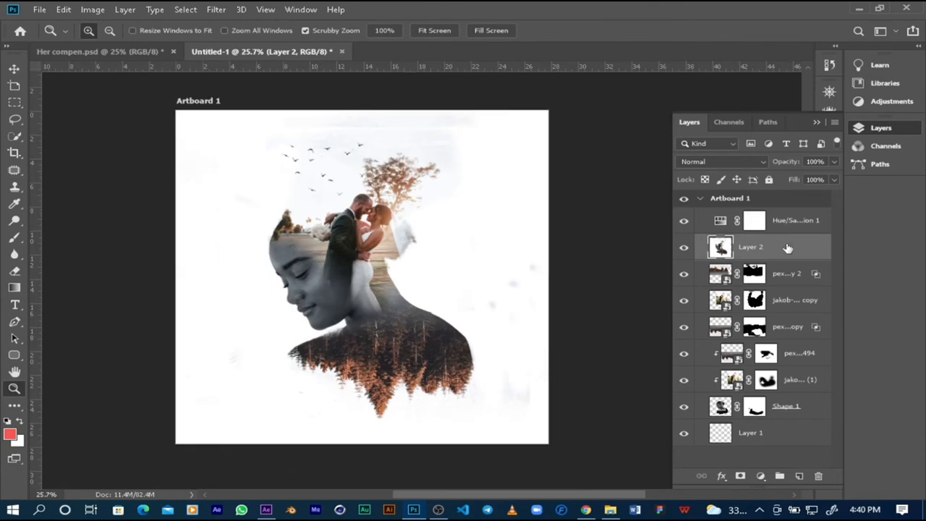
Delete the Hue/Saturation adjustment layer and add a mid-gray (#747474) Solid Color fill layer above Layer 2.
click(787, 225)
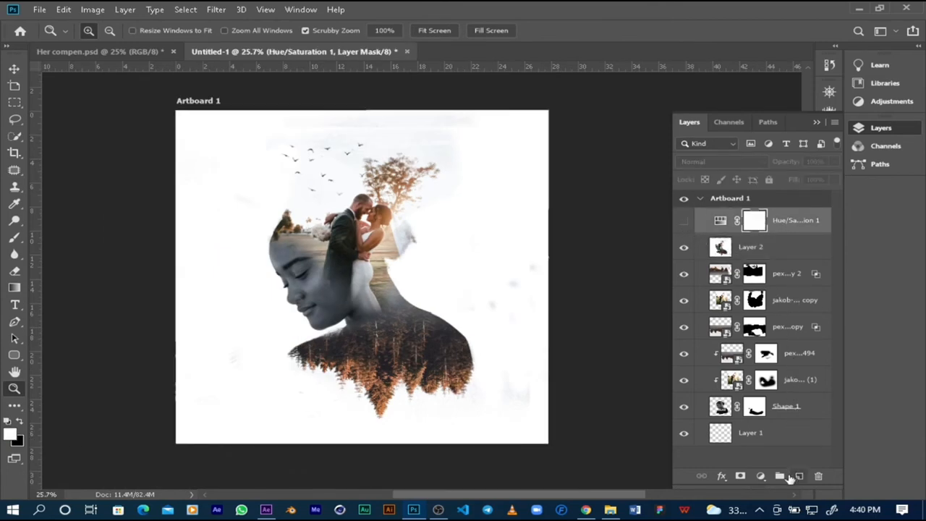
key(Delete)
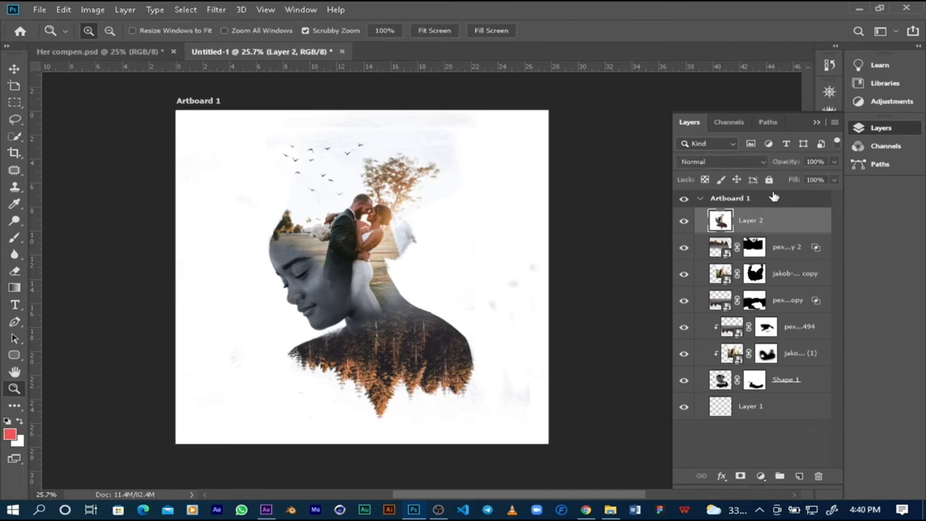
click(761, 476)
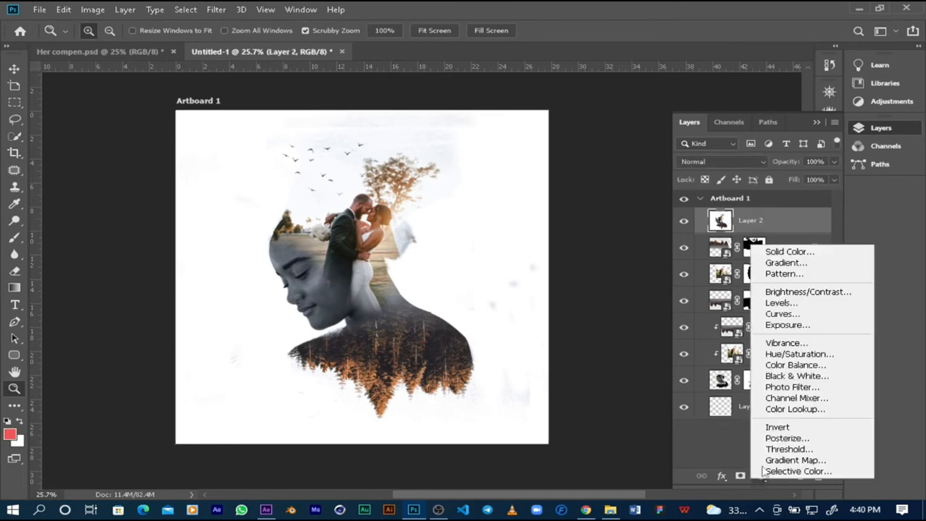
click(761, 252)
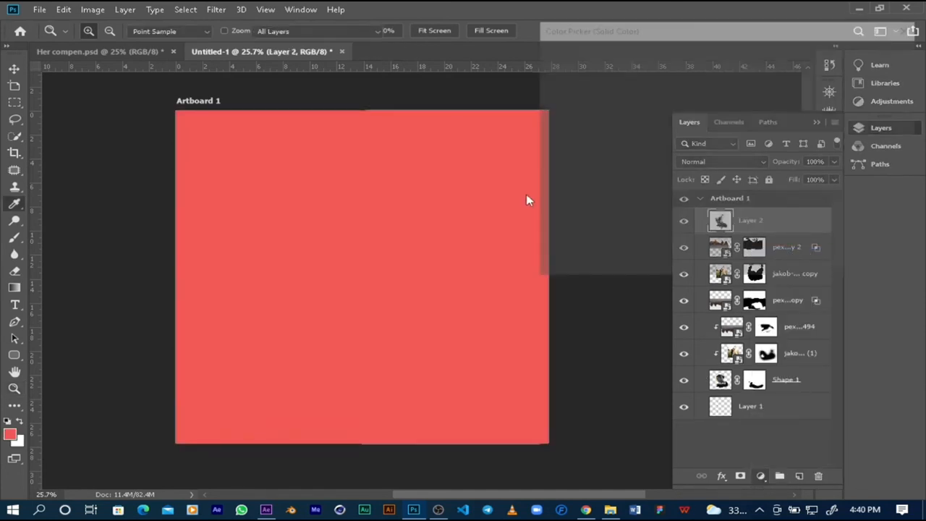
drag(544, 136, 536, 148)
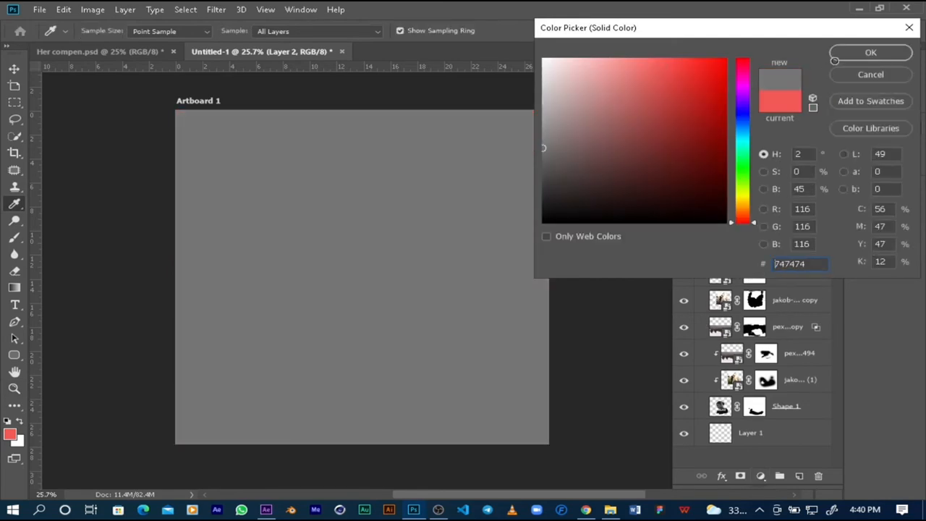
click(862, 53)
Set the gray fill layer to Normal blending at 15% opacity.
click(718, 162)
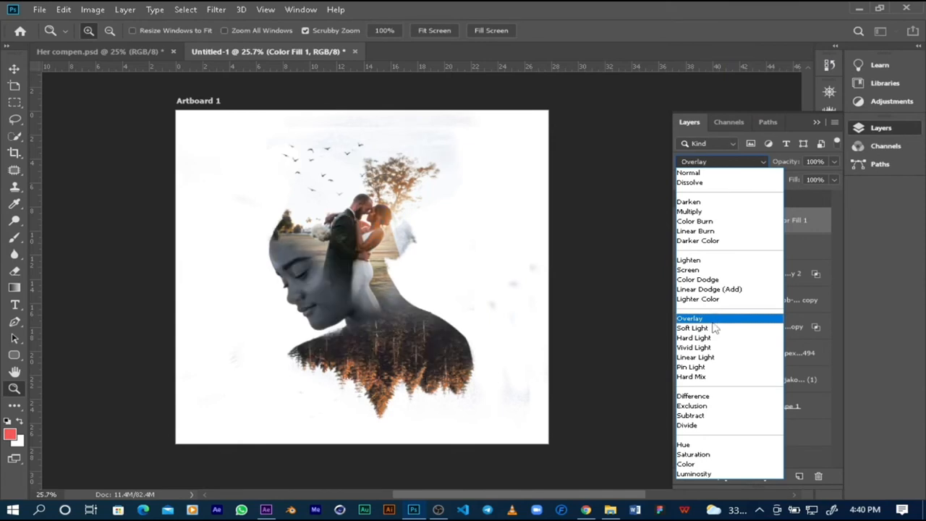
click(474, 326)
drag(786, 166, 717, 168)
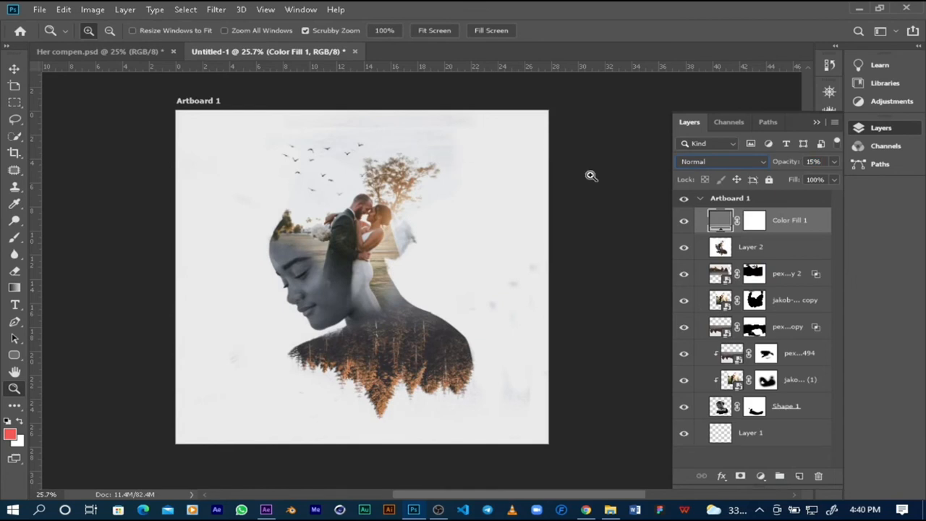
Hide the component layers beneath Layer 2, from the second forest copy down to Shape 1.
click(760, 248)
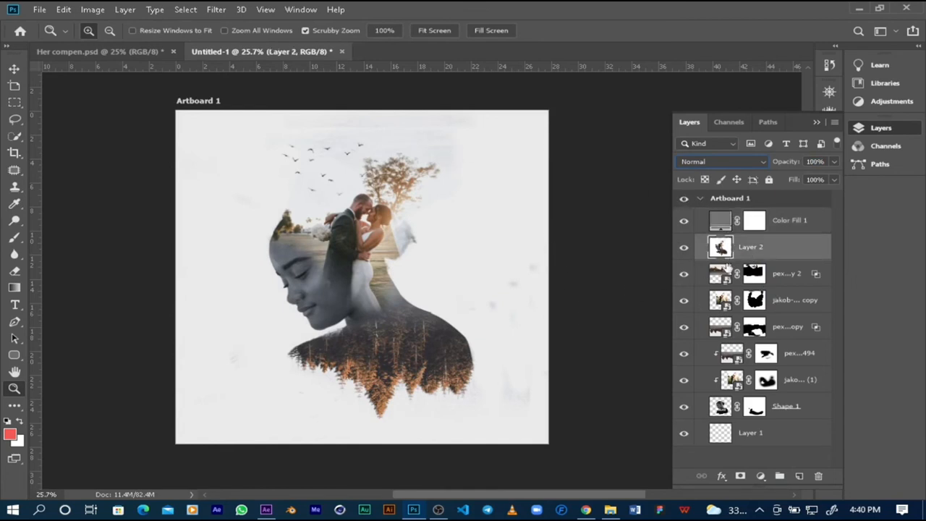
drag(689, 278, 688, 385)
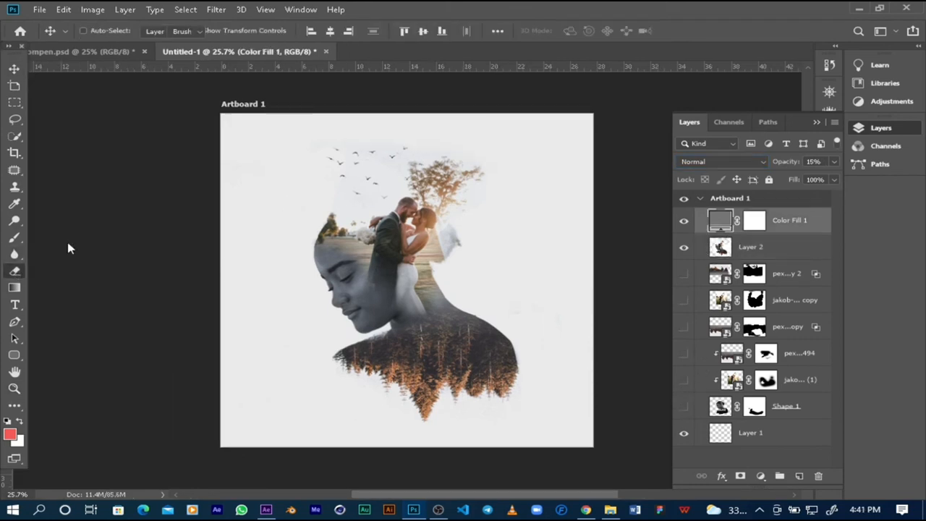
Erase the center of the gray fill layer's mask over the figure with a 1457 px soft eraser at 0% hardness.
key(e)
right_click(388, 157)
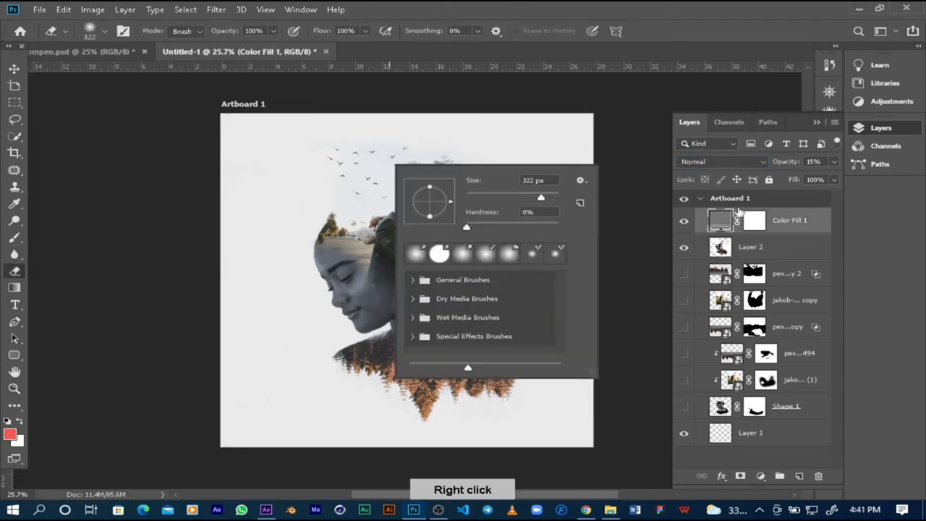
key(Escape)
click(755, 220)
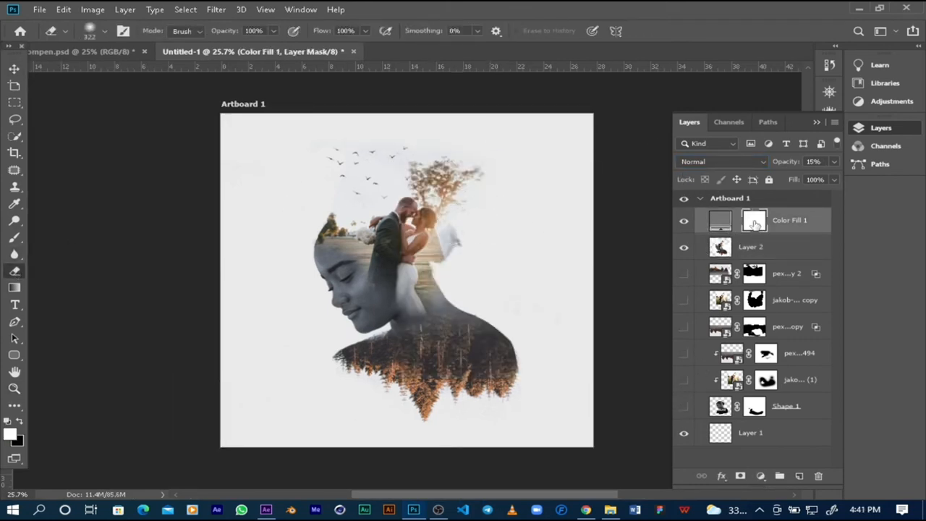
right_click(471, 227)
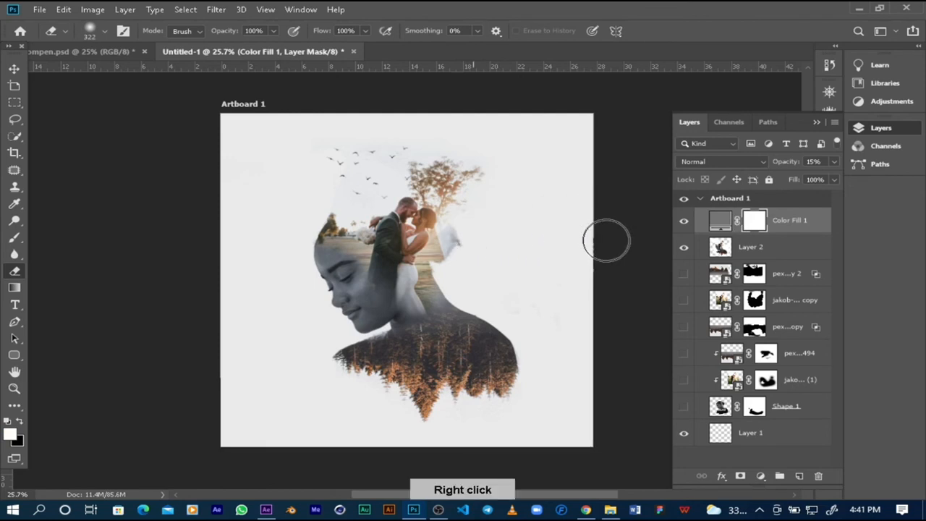
drag(629, 269, 633, 263)
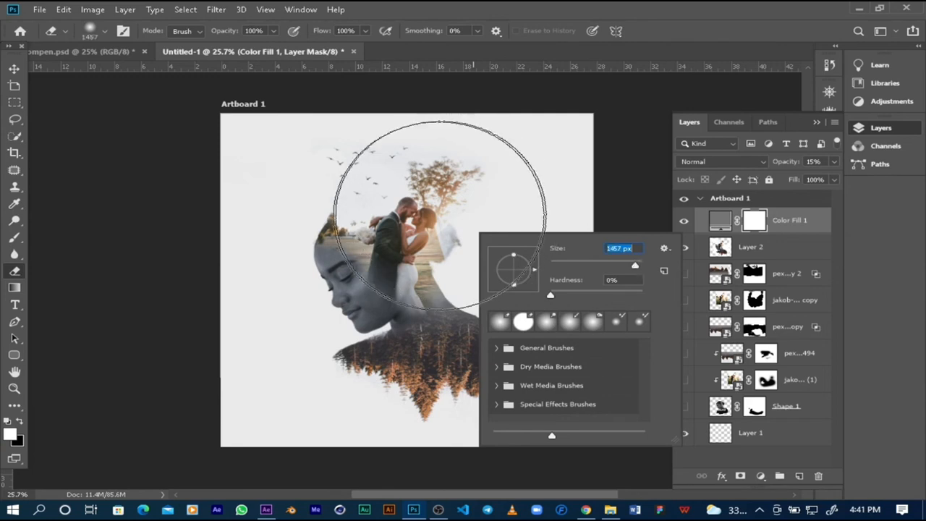
click(429, 224)
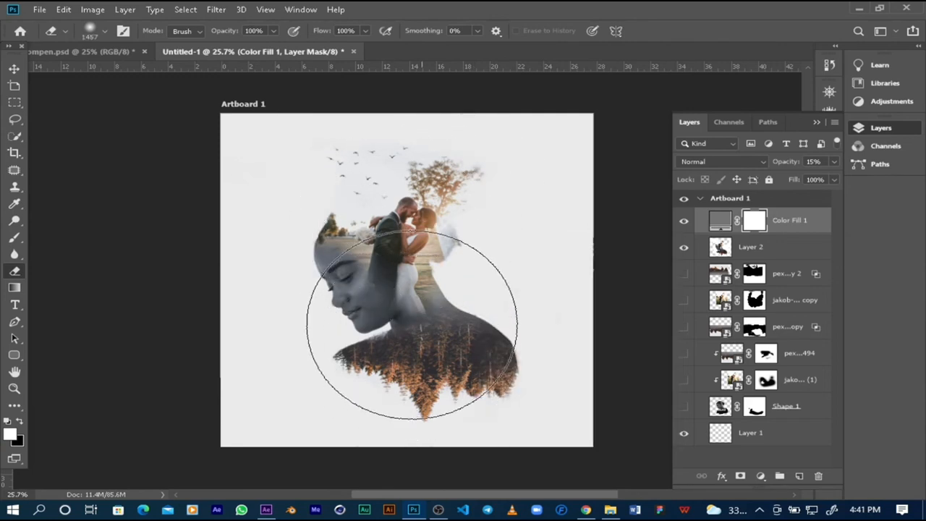
mouse_move(413, 325)
mouse_down()
mouse_move(348, 287)
mouse_move(356, 293)
mouse_up()
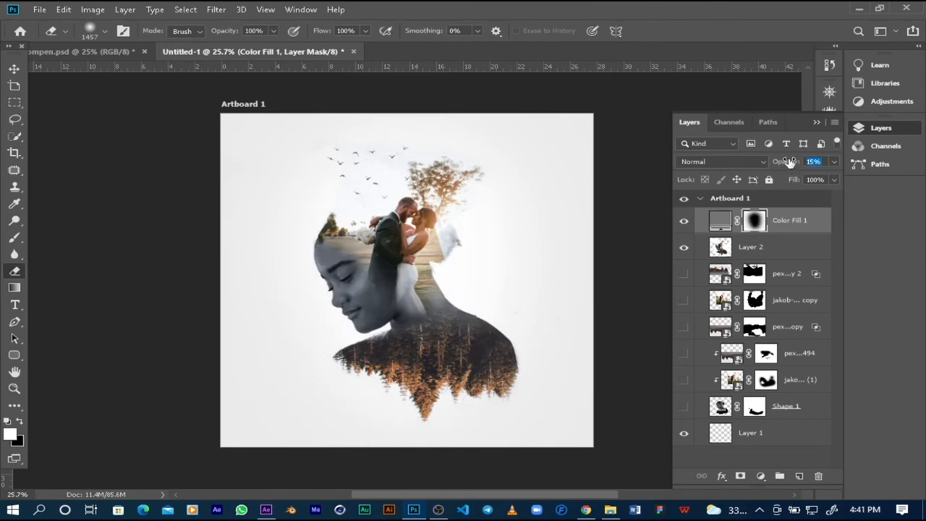
Set the gray fill layer's opacity to 23% to darken the background edges.
drag(789, 161, 794, 161)
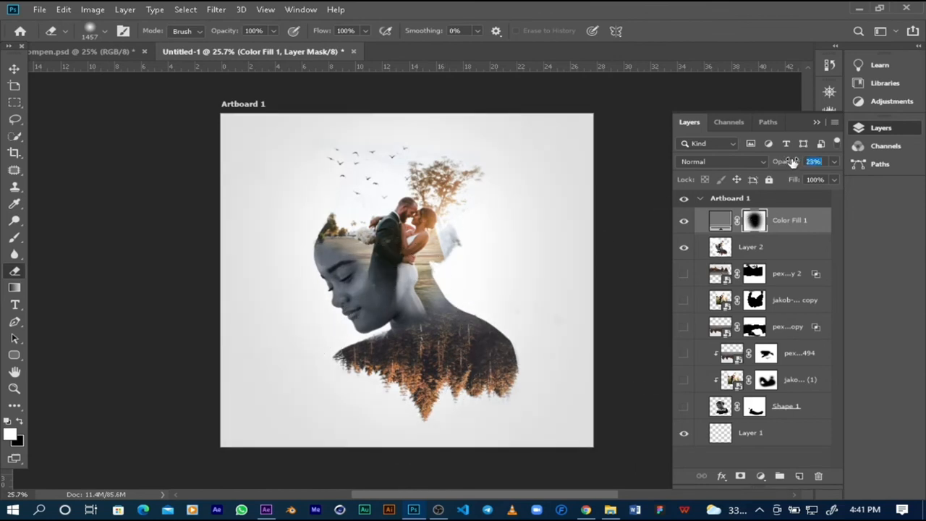
click(14, 388)
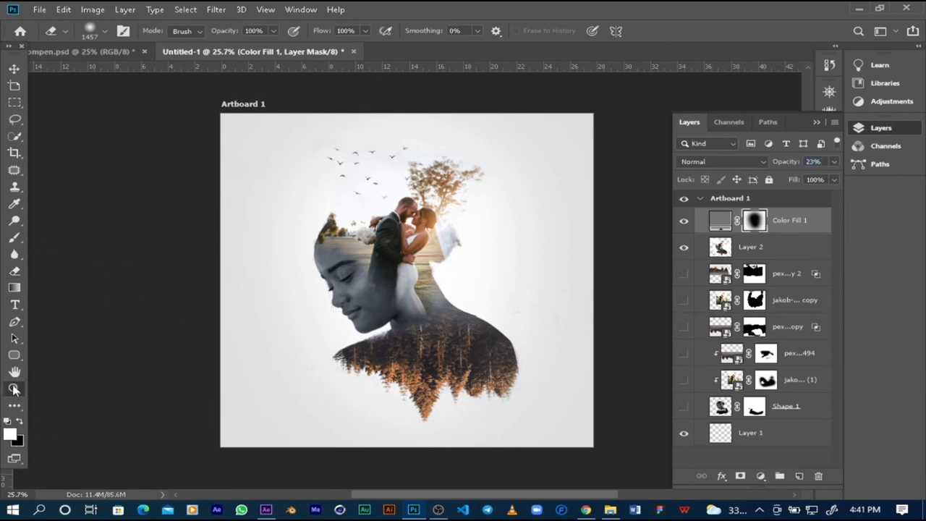
Soften the pale sky edges around the birds on Layer 2 with a 432 px eraser at 0% hardness, lowering its opacity to 42%.
drag(333, 155, 411, 146)
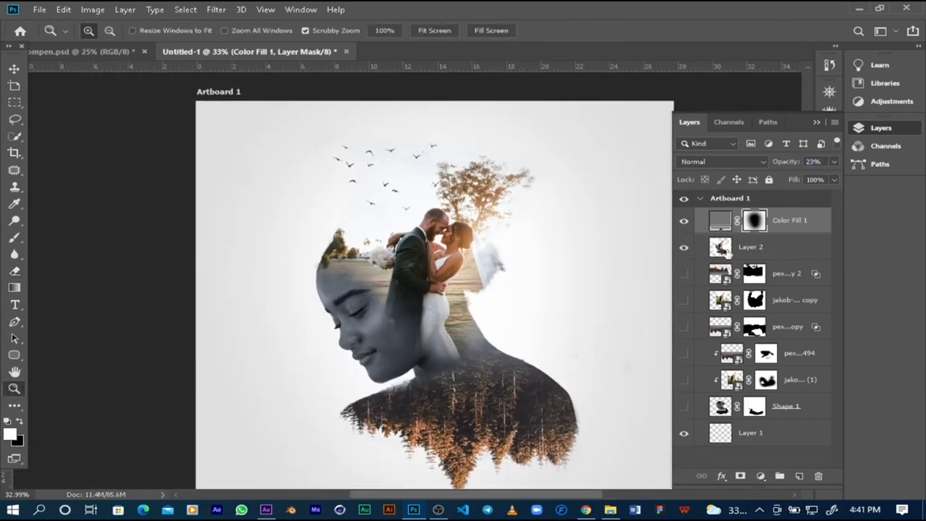
key(alt+bracketleft)
click(15, 270)
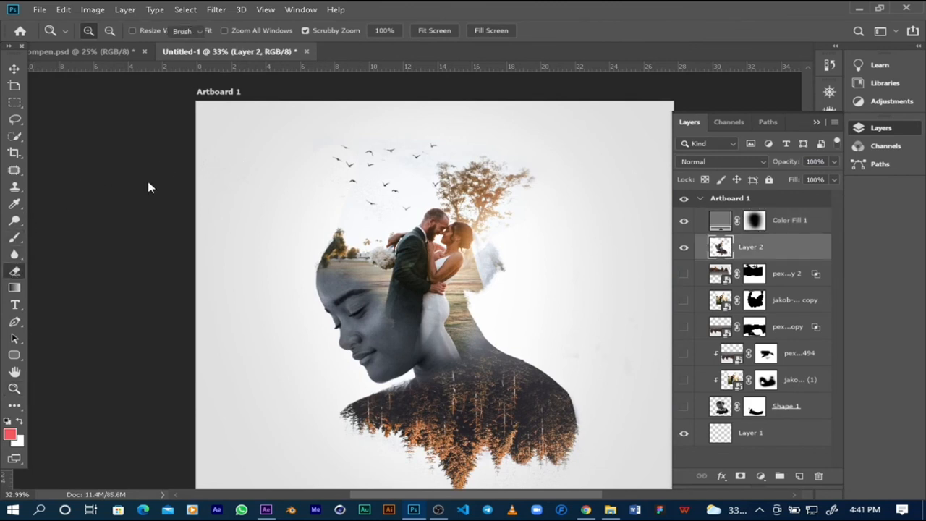
right_click(252, 186)
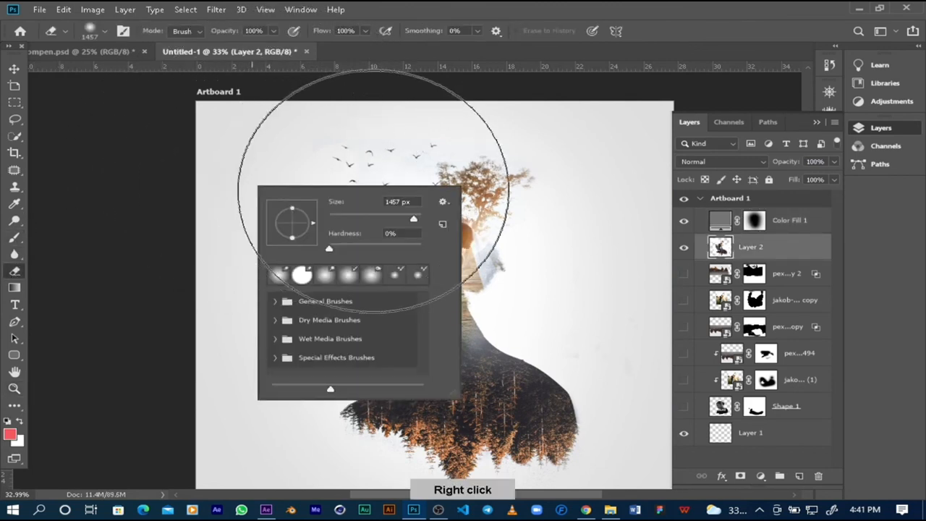
click(380, 217)
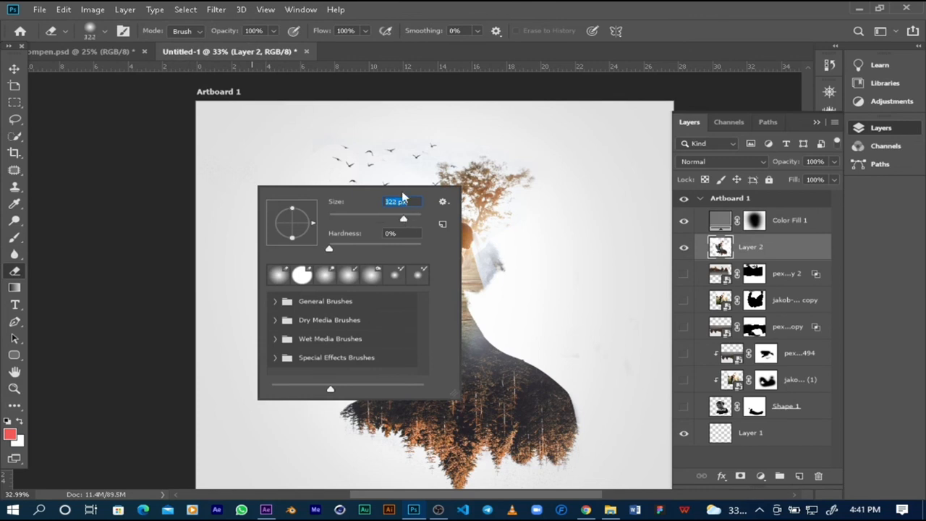
drag(402, 219, 408, 218)
key(Return)
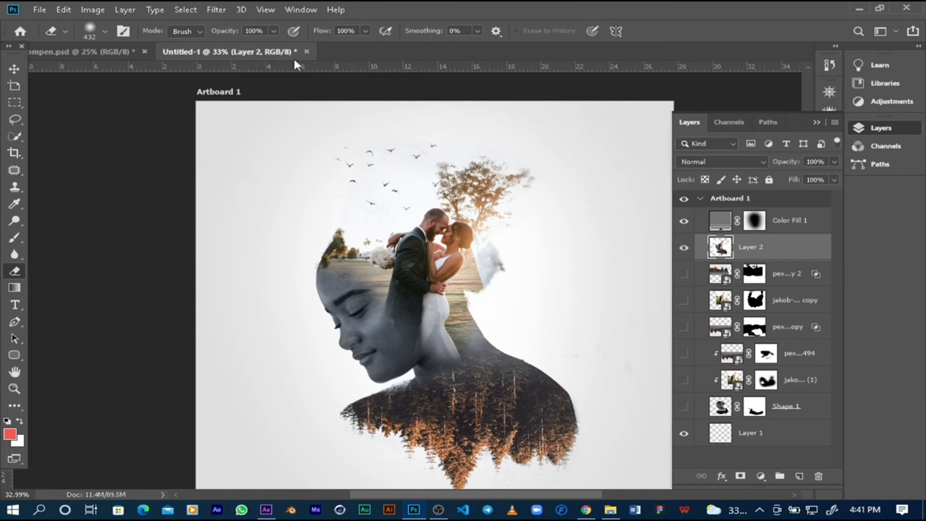
drag(233, 36, 187, 38)
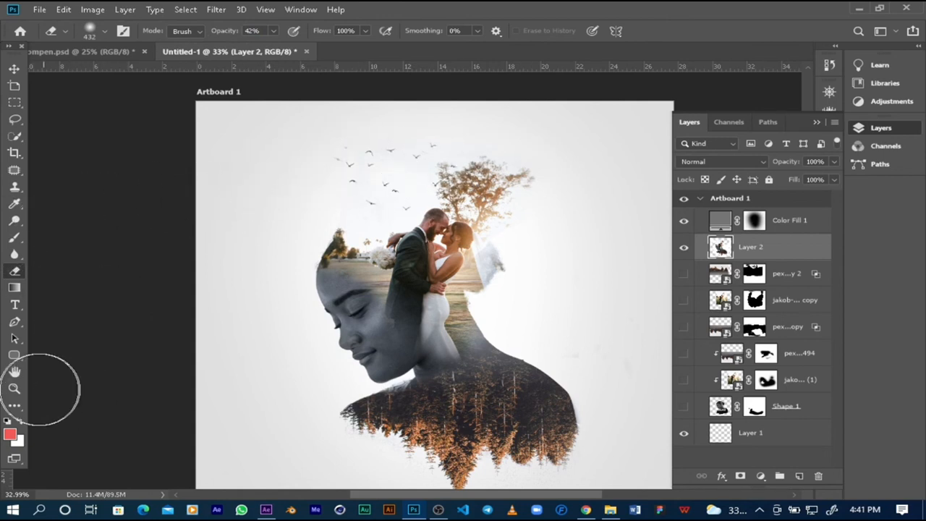
click(14, 389)
drag(438, 248, 476, 344)
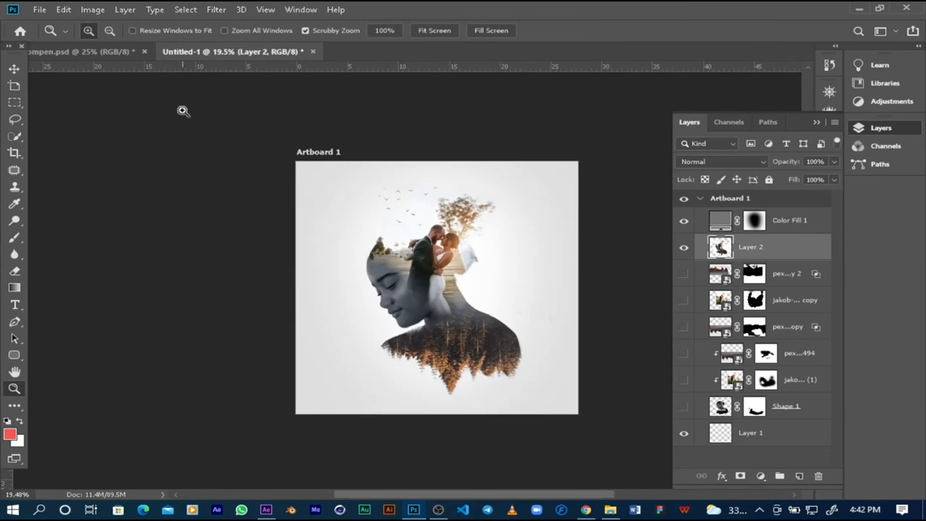
drag(534, 277, 501, 246)
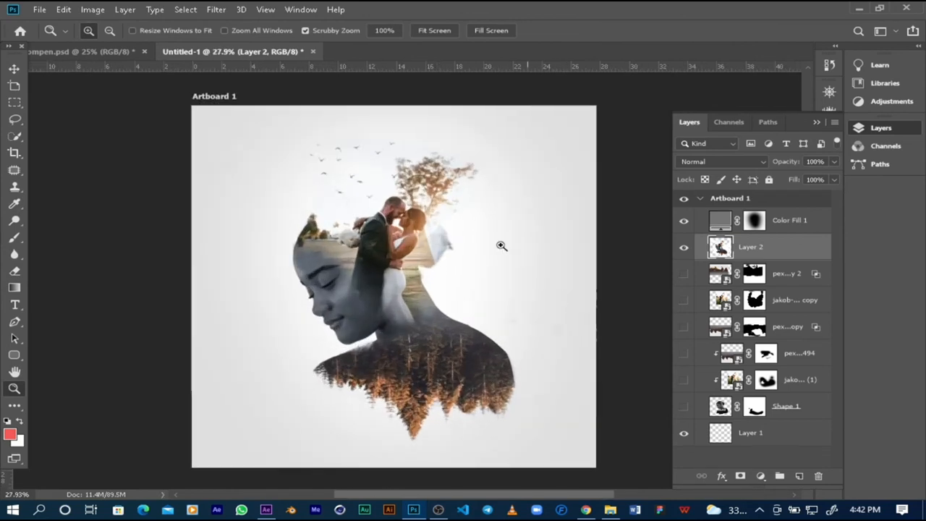
Export the finished composite to the my brand folder under the file name "double exposure".
click(39, 10)
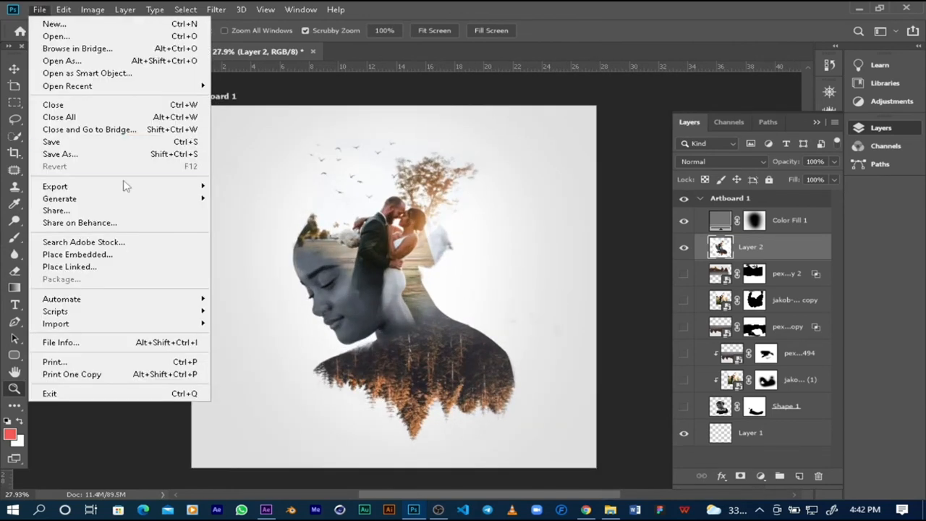
click(254, 188)
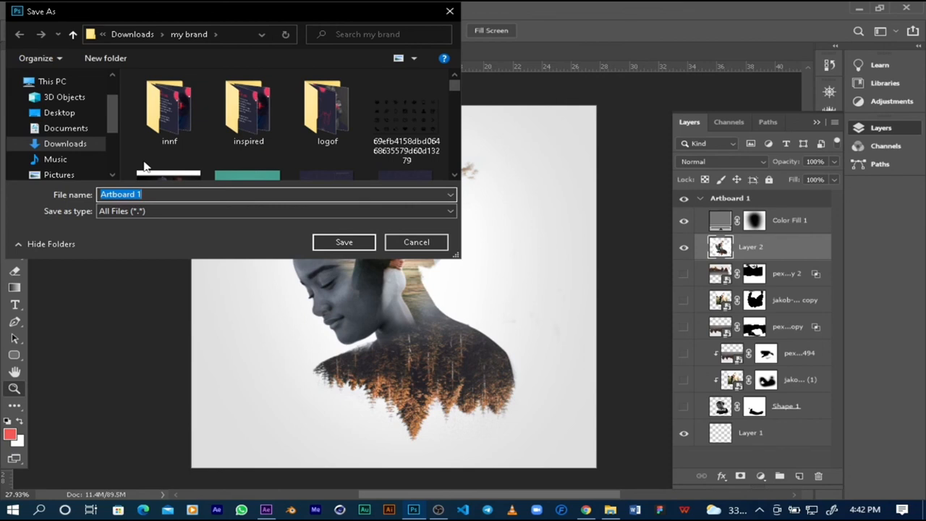
text(douv)
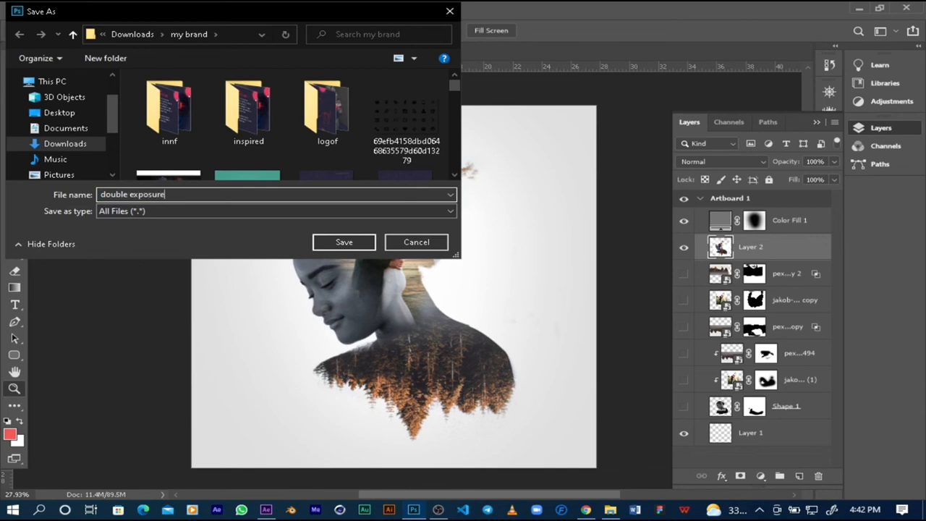
click(342, 241)
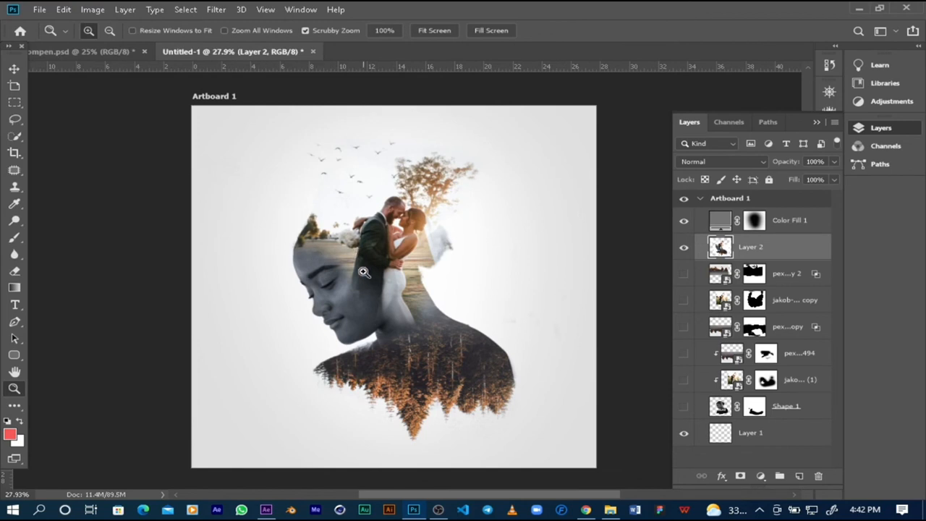
drag(363, 272, 338, 259)
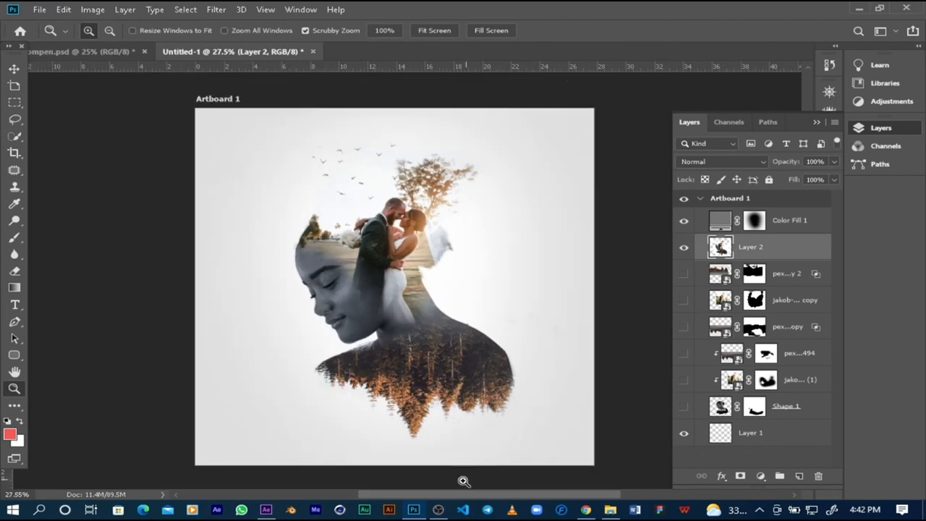